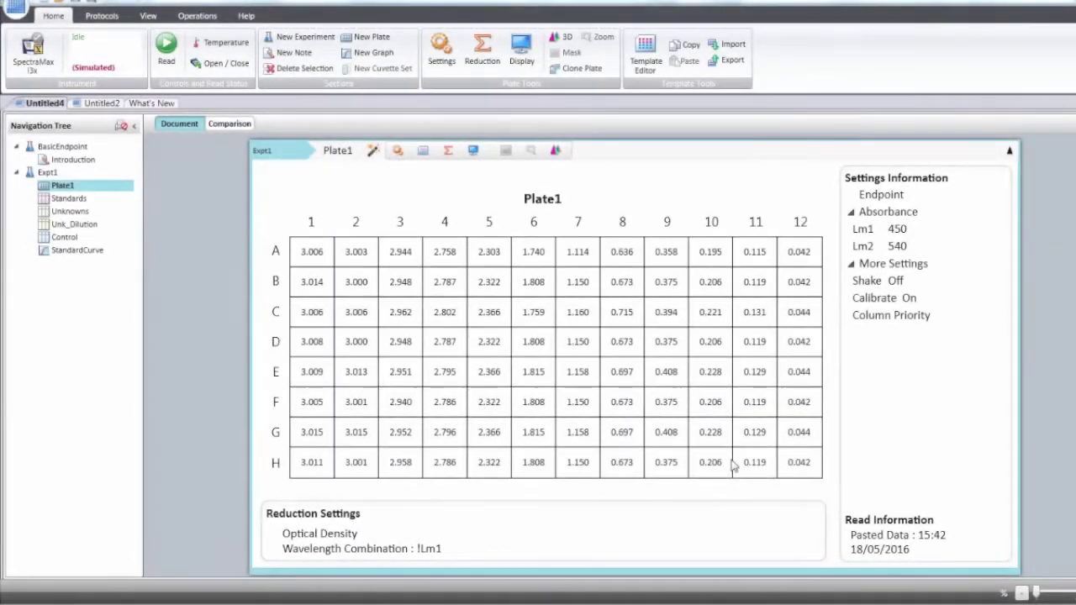
Step: Browse the protocol library and close it without opening any protocol
mouse_move(732, 467)
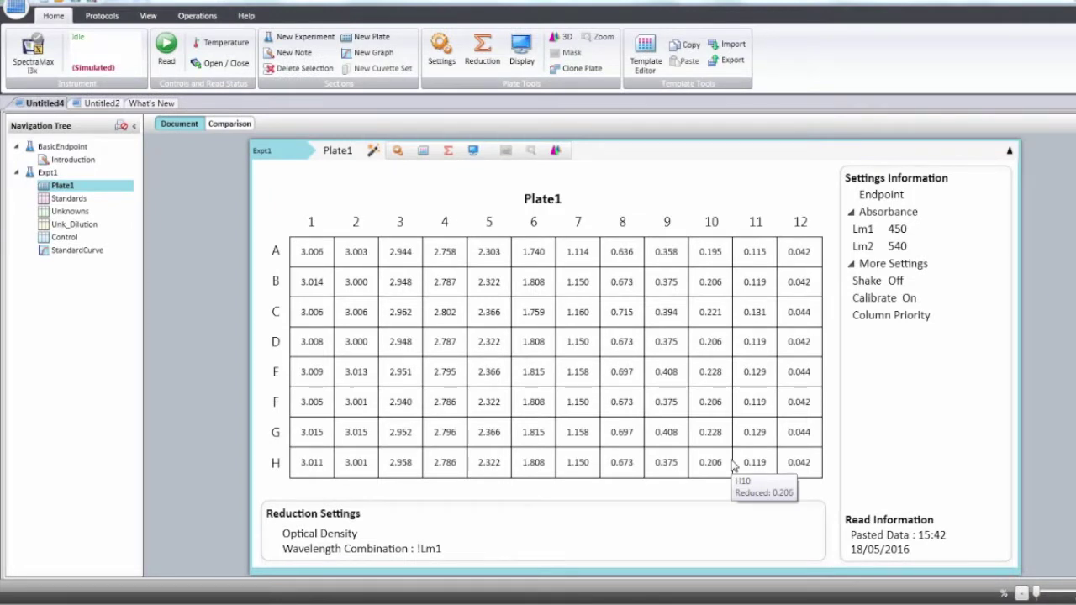
left_click(97, 17)
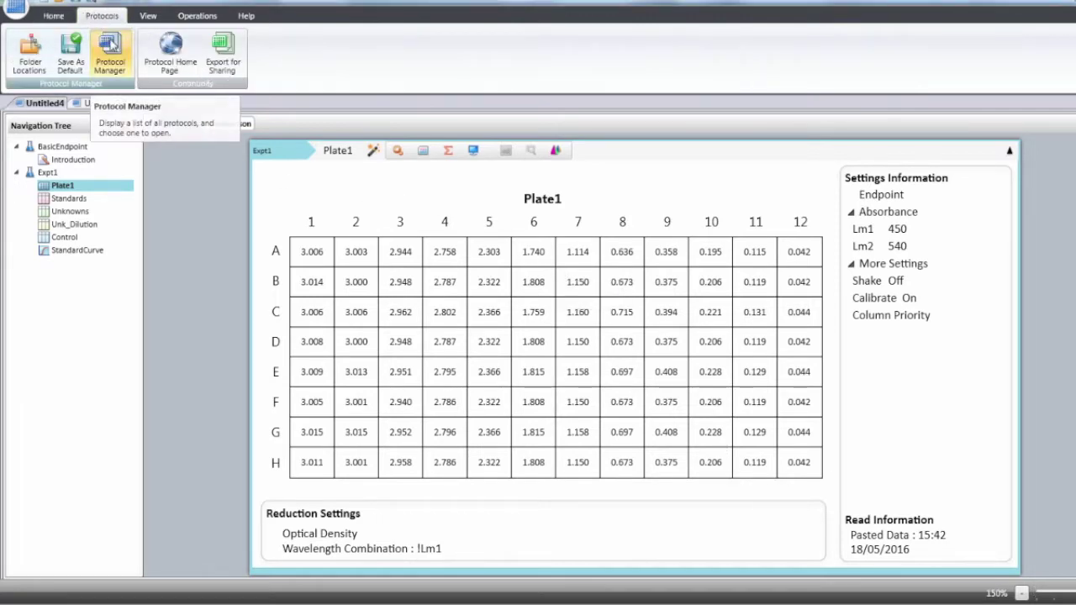
left_click(111, 51)
mouse_move(168, 89)
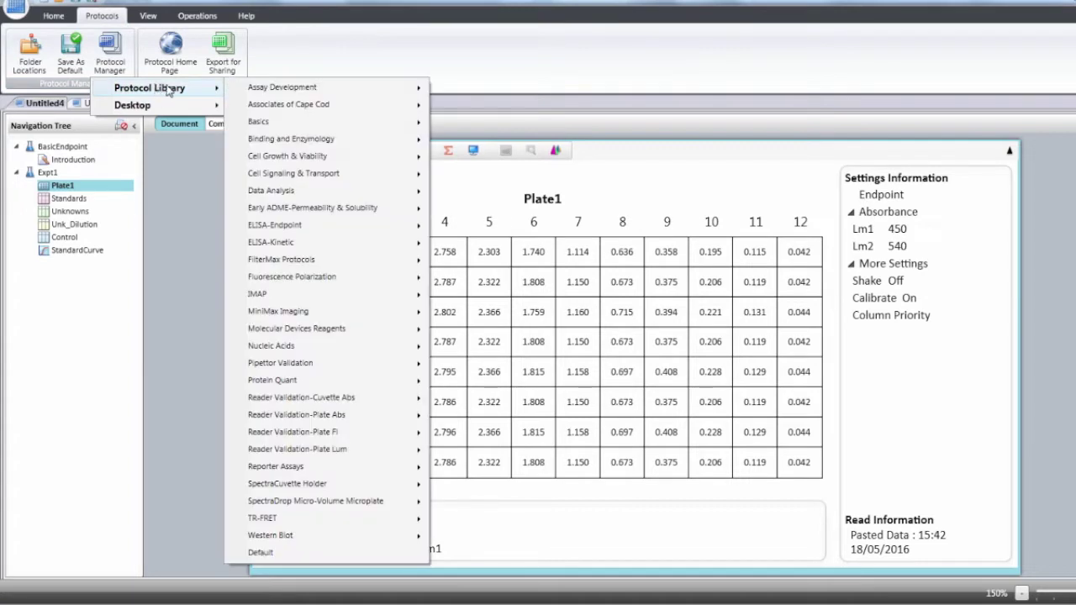
mouse_move(264, 124)
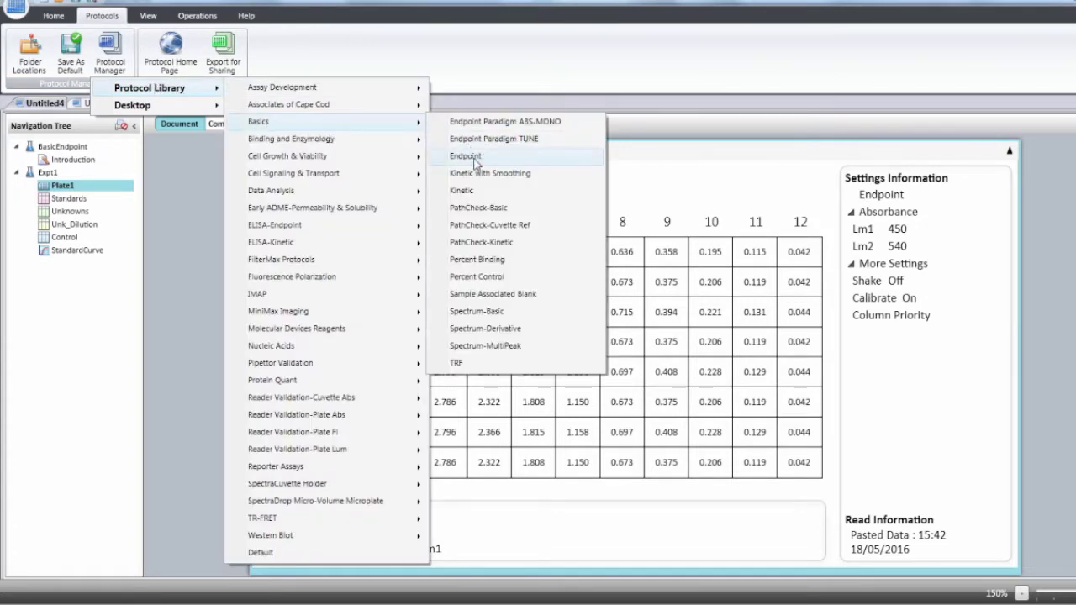
left_click(168, 163)
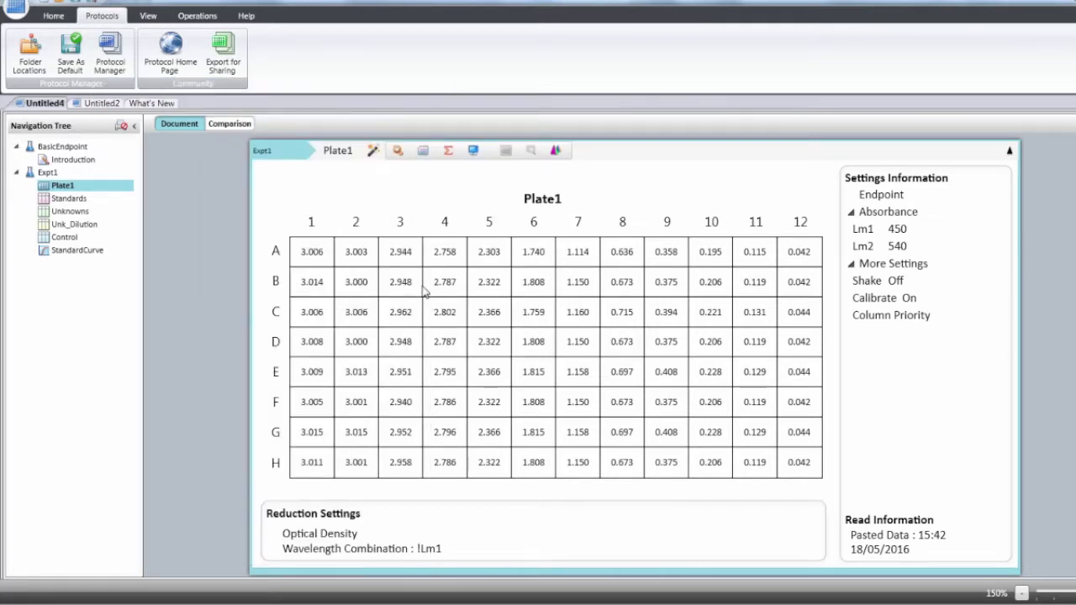
mouse_move(424, 292)
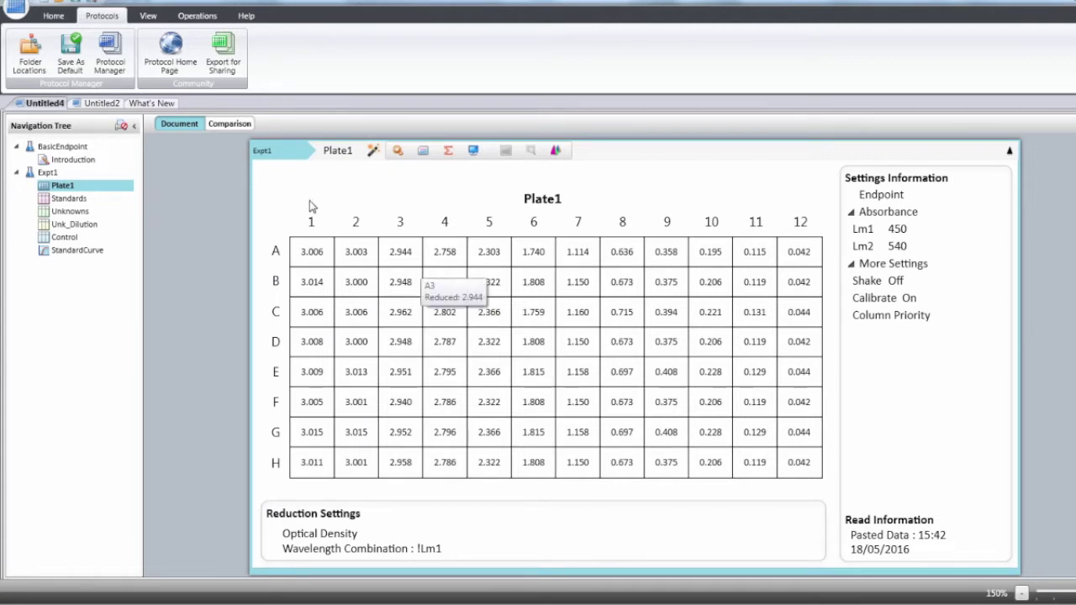
left_click(54, 17)
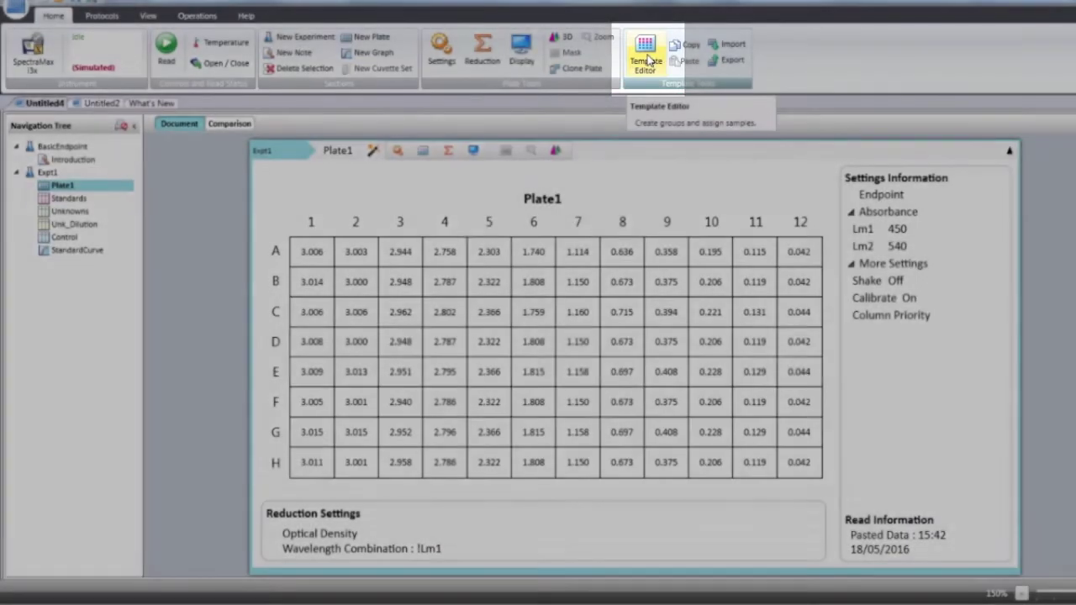
Step: In the Template Editor, assign wells A1–C11 to the Standards group
left_click(649, 62)
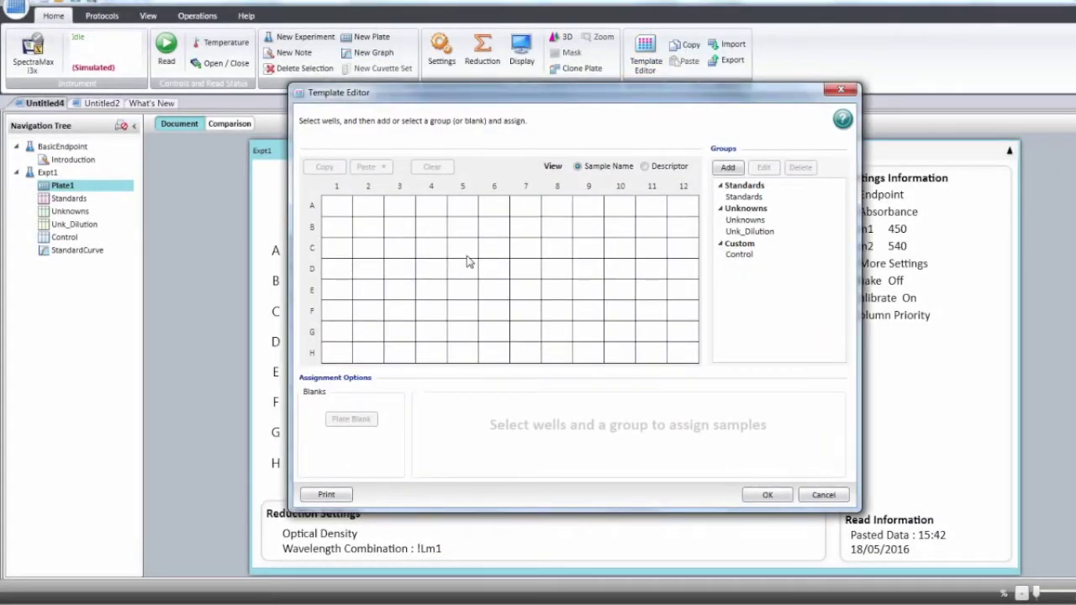
left_click_drag(336, 209, 653, 258)
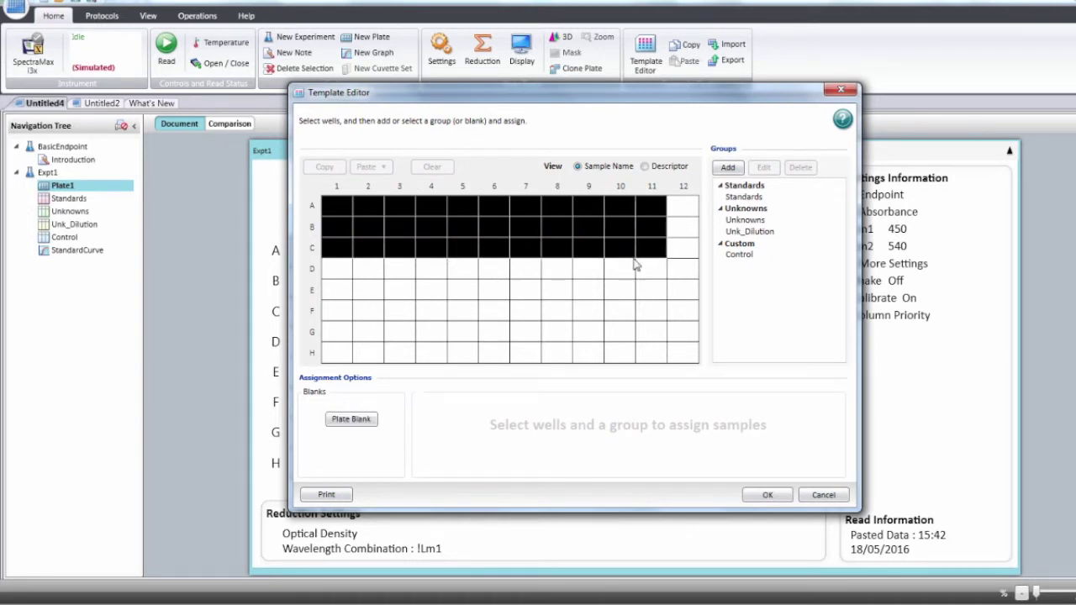
left_click(751, 198)
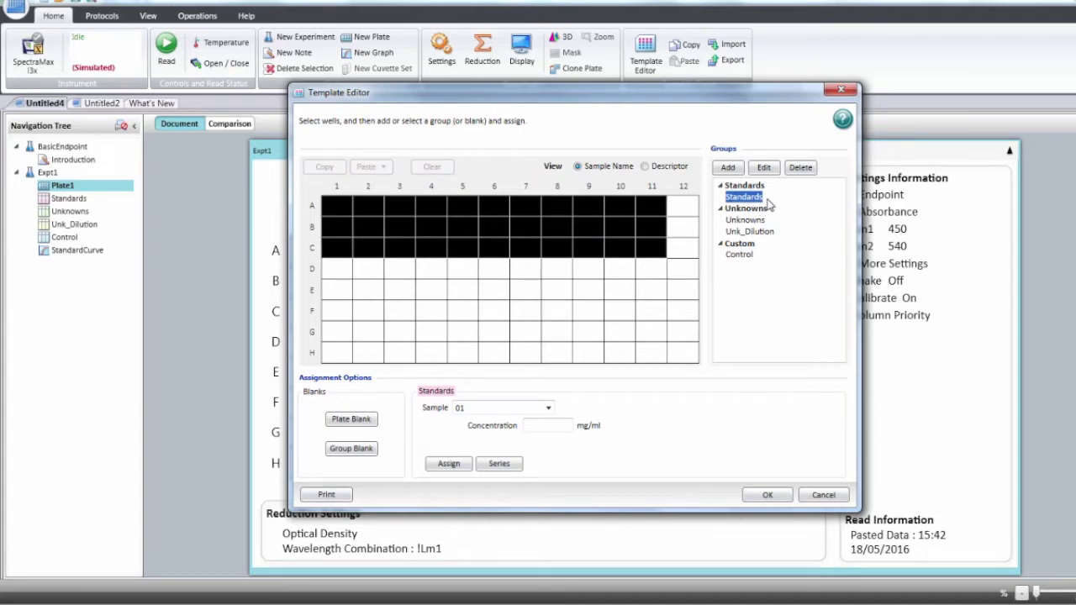
left_click(764, 168)
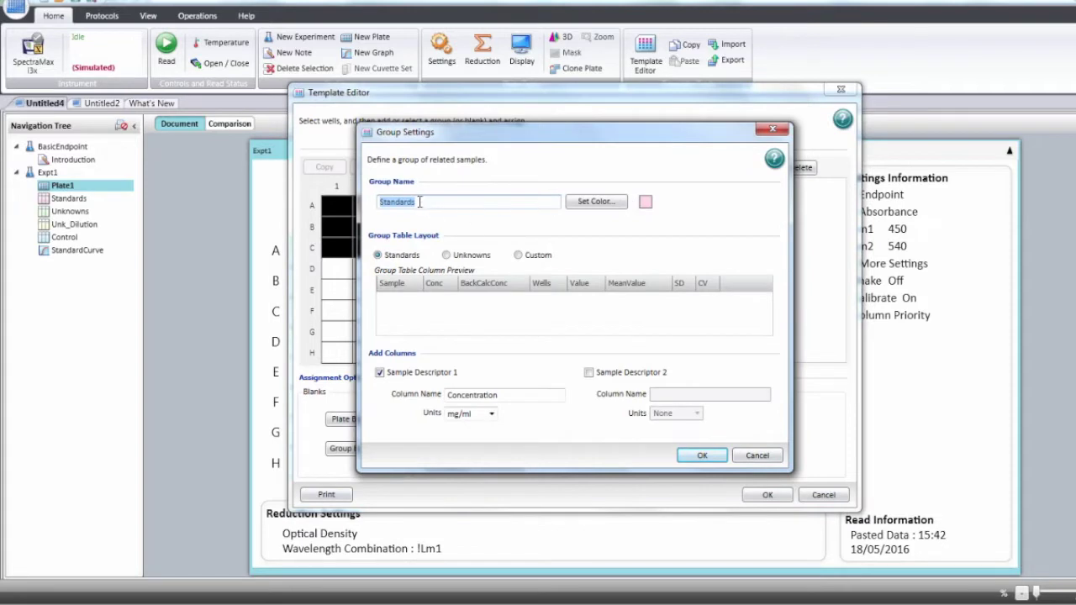
Step: Set the Standards group's Concentration units to µM in Group Settings
left_click(597, 202)
left_click(538, 225)
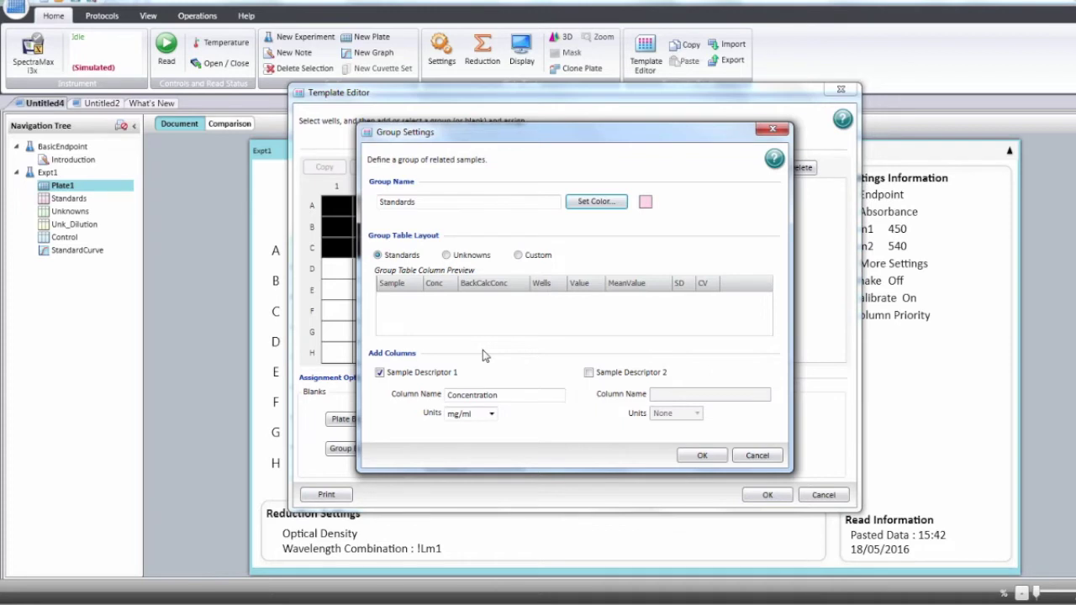
left_click(491, 414)
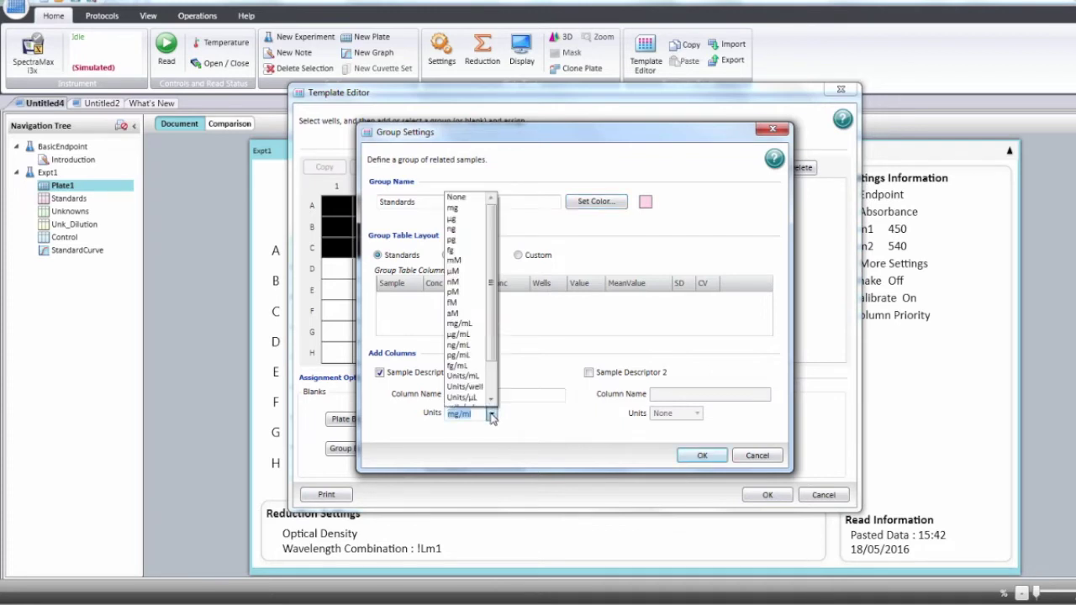
left_click(454, 271)
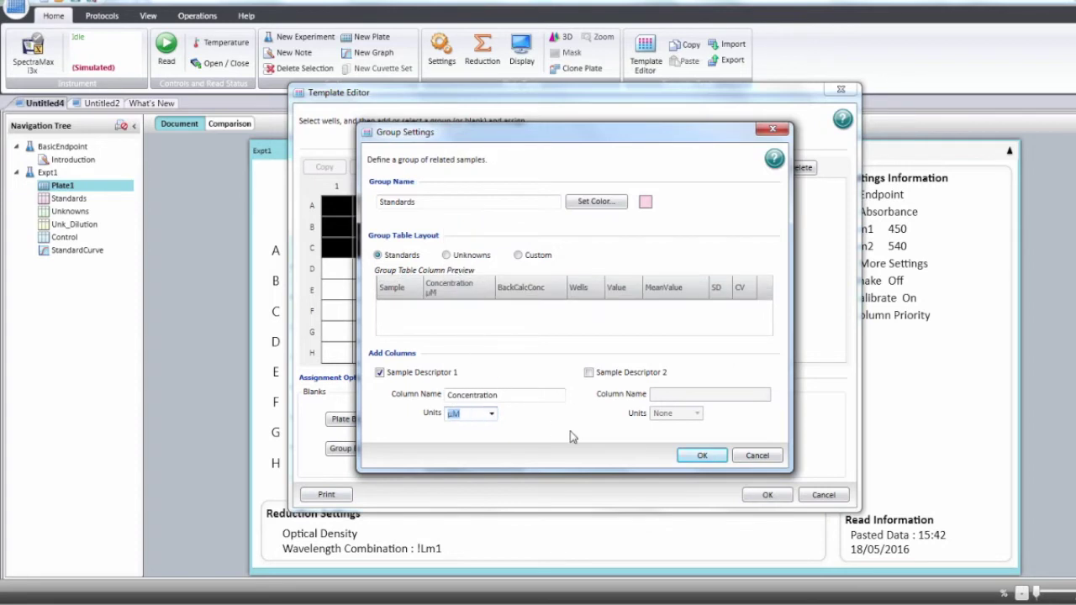
left_click(703, 455)
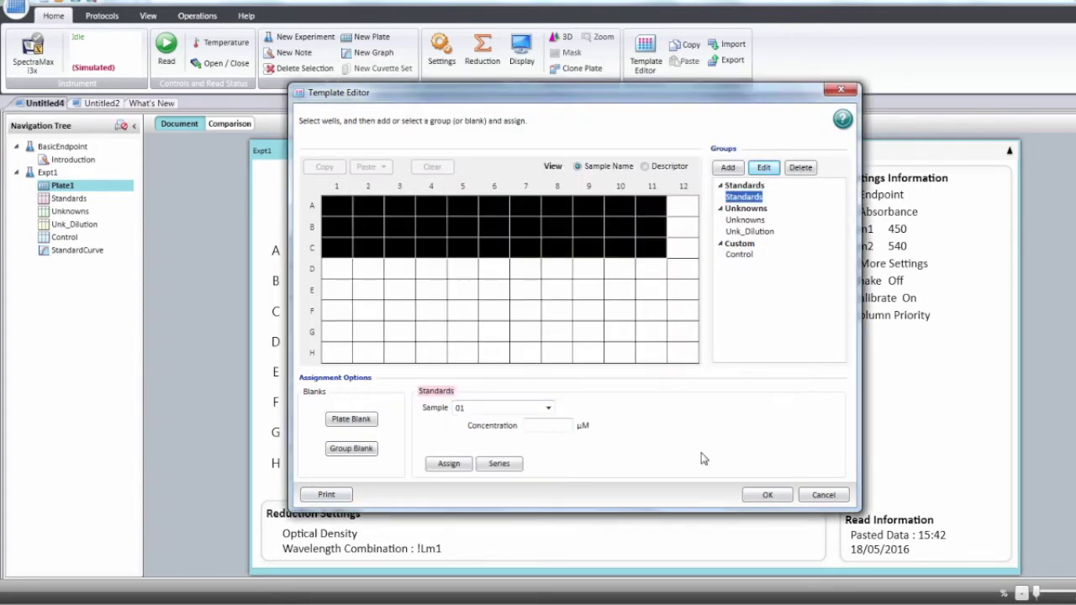
Step: Fill the standards as a left-to-right triplicate series from 100 µM, dividing by 3 each step
left_click(501, 465)
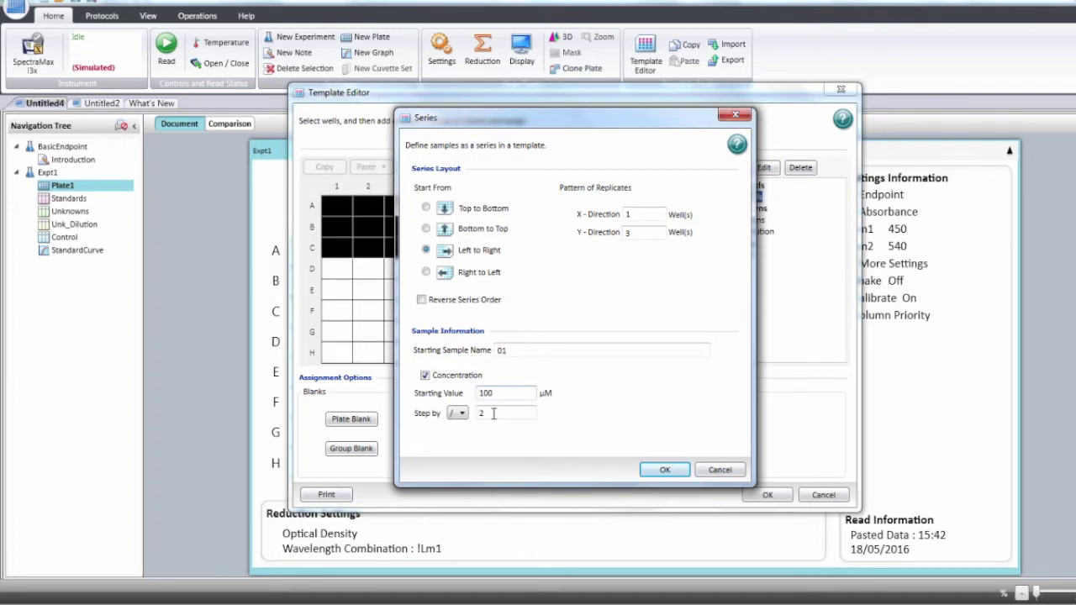
left_click(490, 412)
left_click(657, 471)
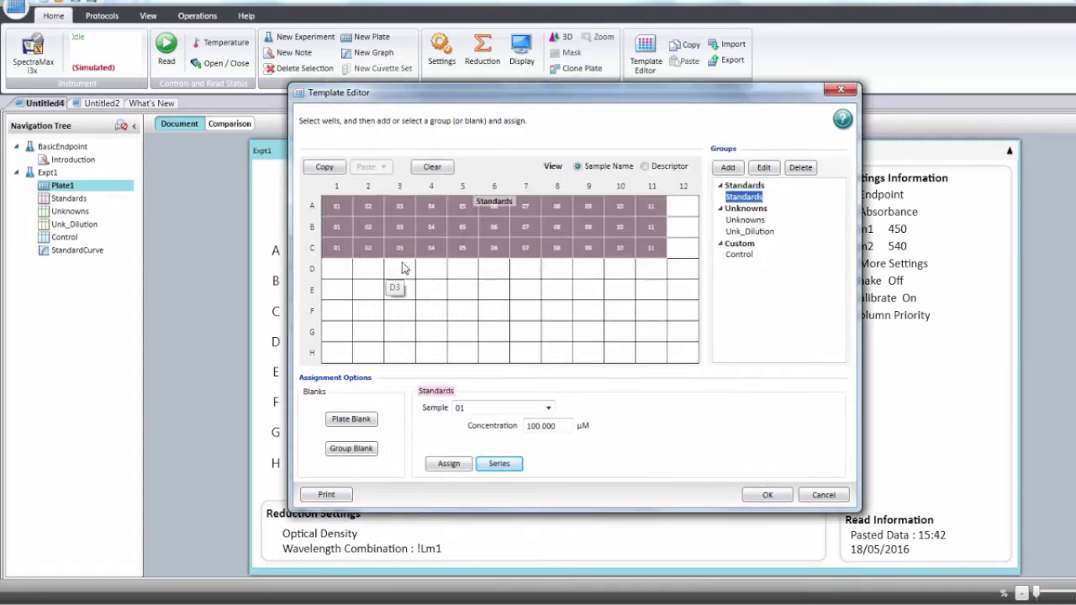
Step: Show concentration values in the wells and mark wells A12–C12 as plate blanks
left_click(644, 167)
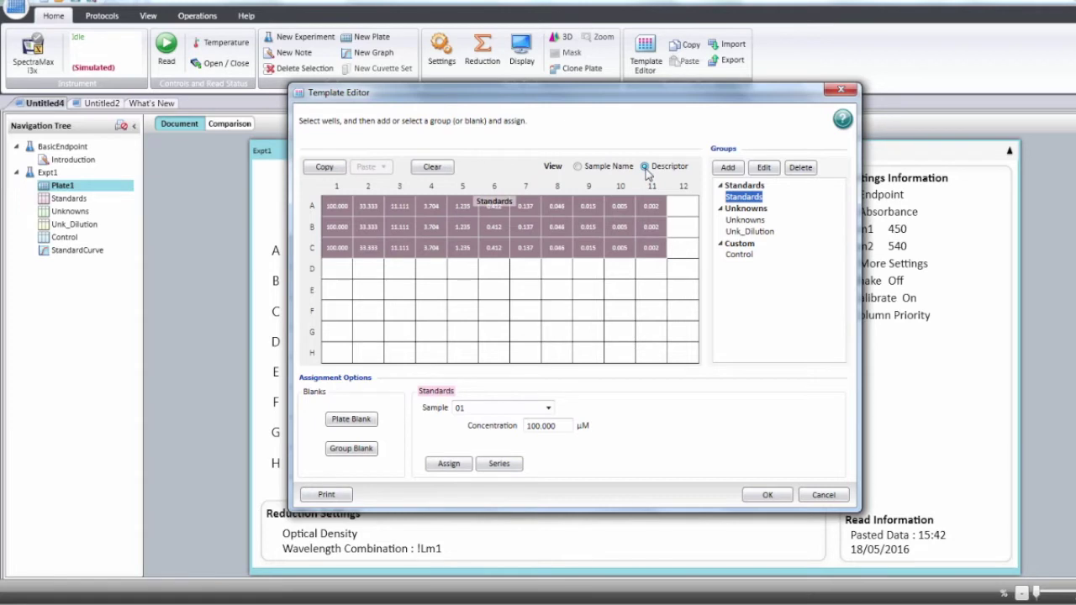
left_click(686, 206)
left_click_drag(686, 223, 685, 248)
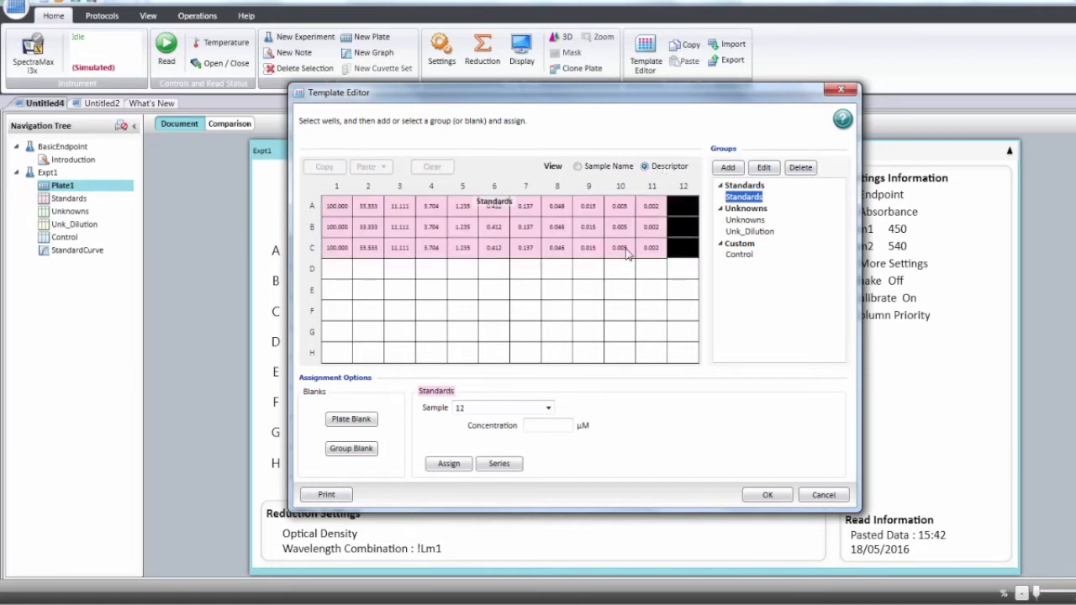
left_click(357, 420)
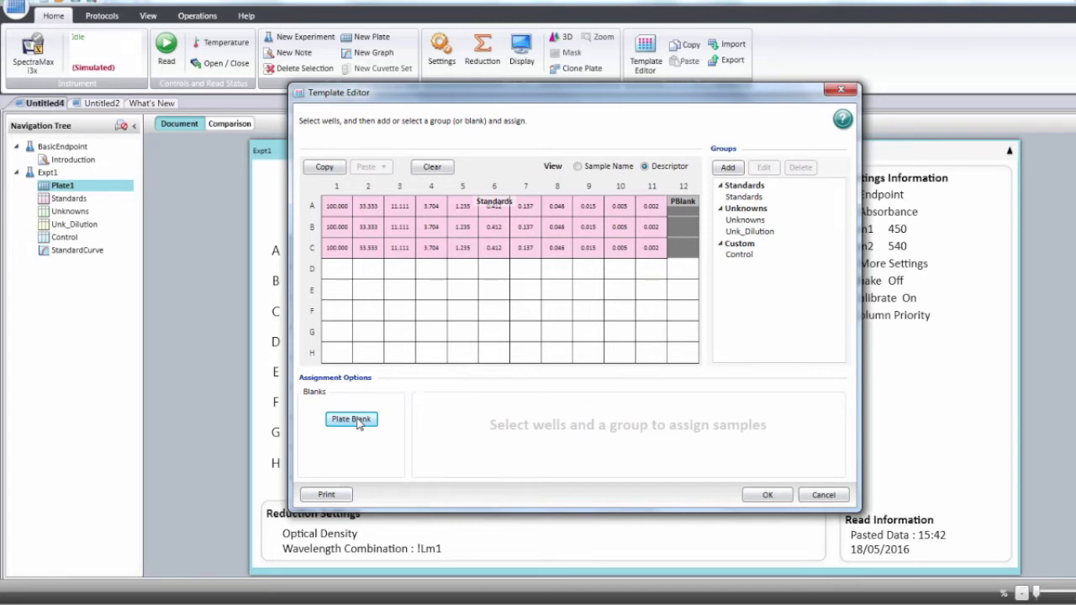
left_click(334, 269)
Step: Assign wells D1–H3 to the Unk_Dilution group and rename it Patient 1
left_click_drag(334, 270, 404, 356)
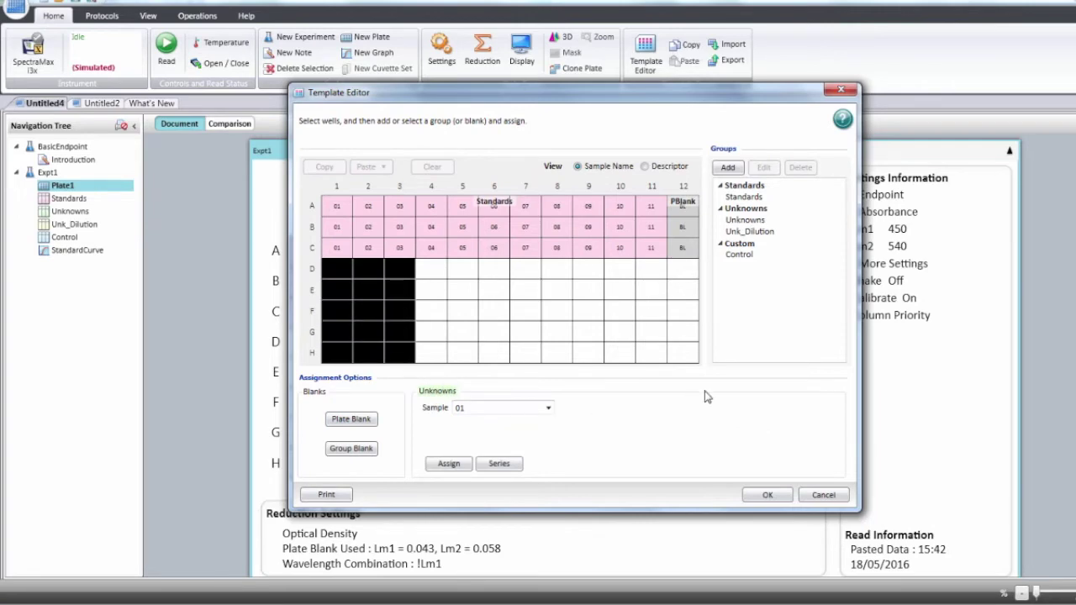
left_click(762, 232)
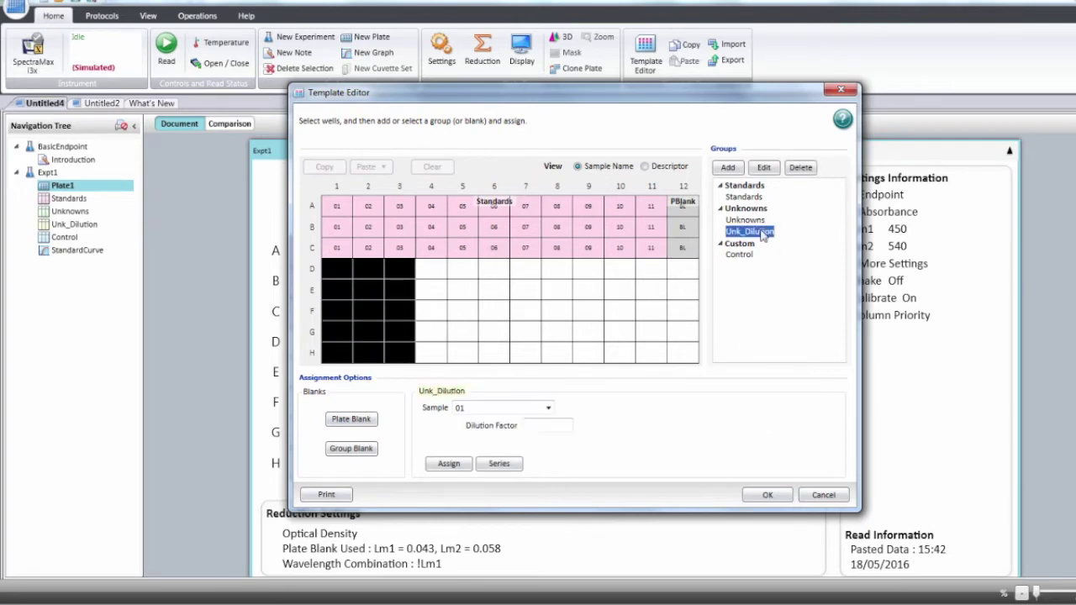
left_click(762, 168)
type("Patient 1")
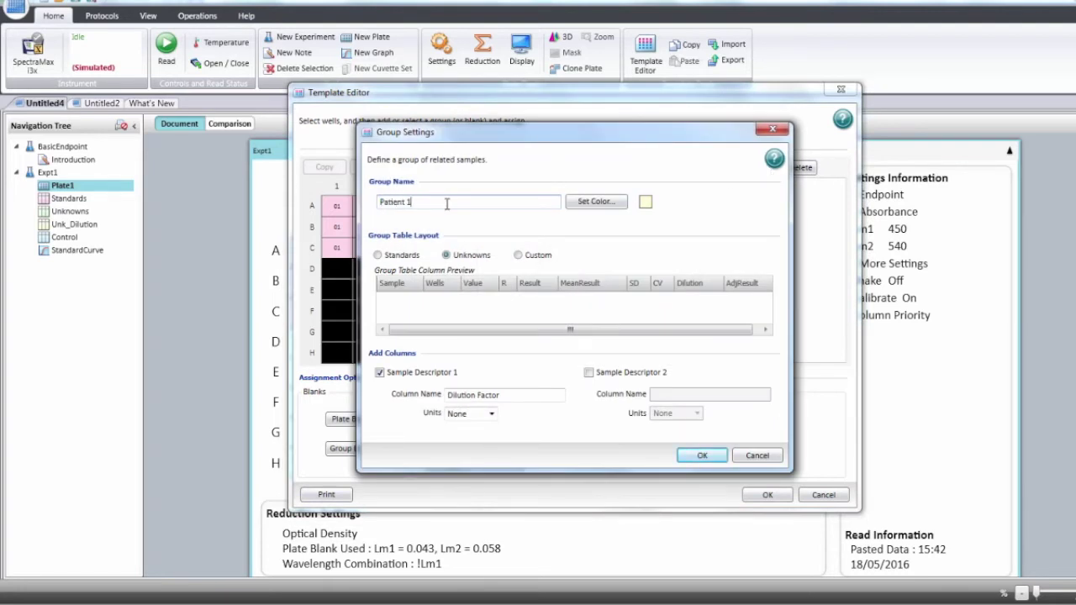
mouse_move(531, 287)
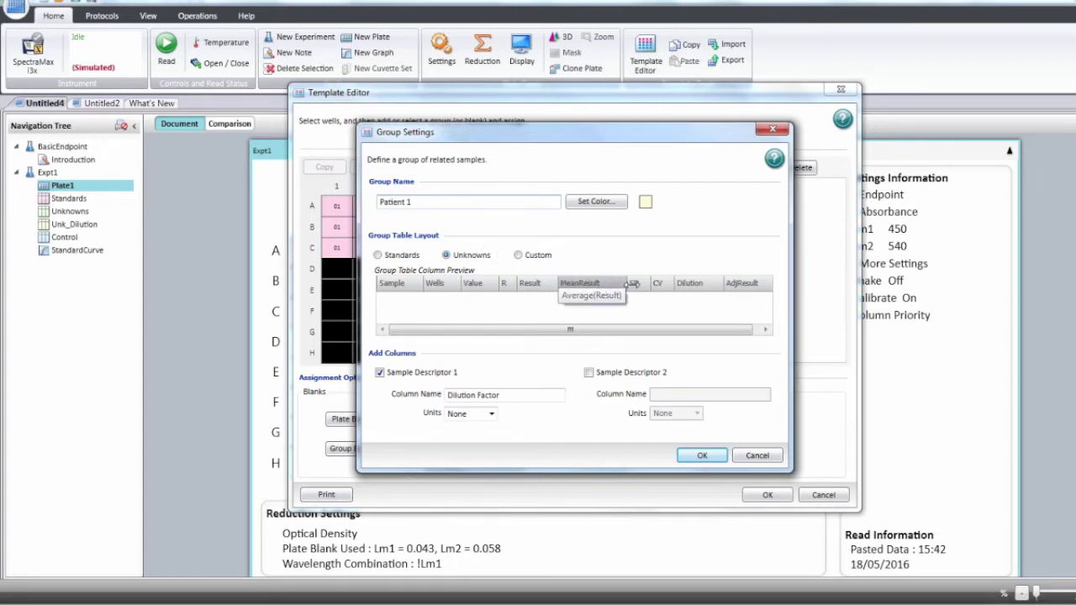
mouse_move(742, 287)
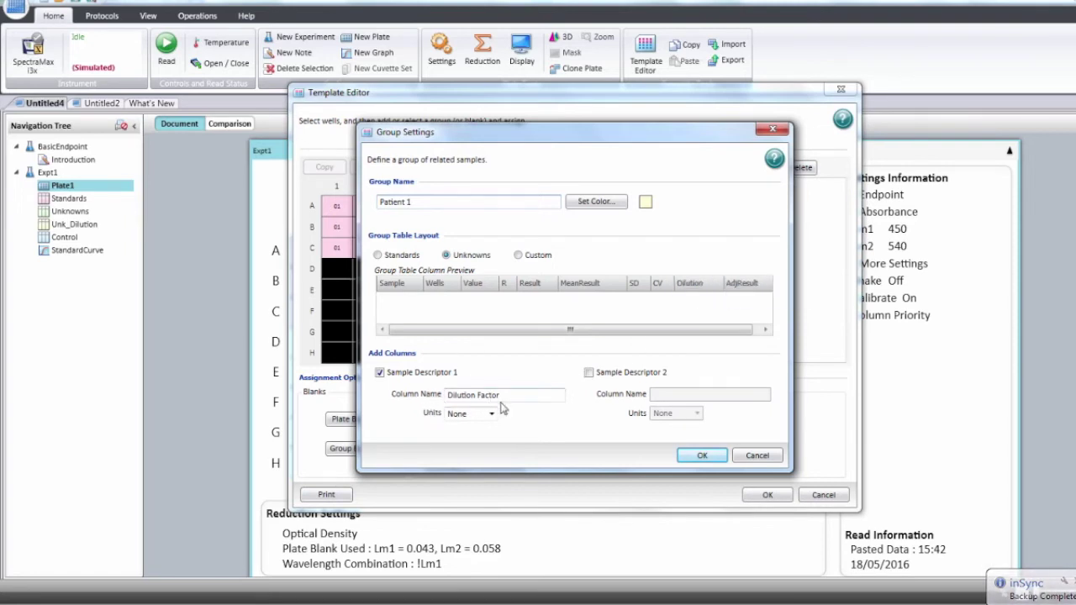
left_click(691, 457)
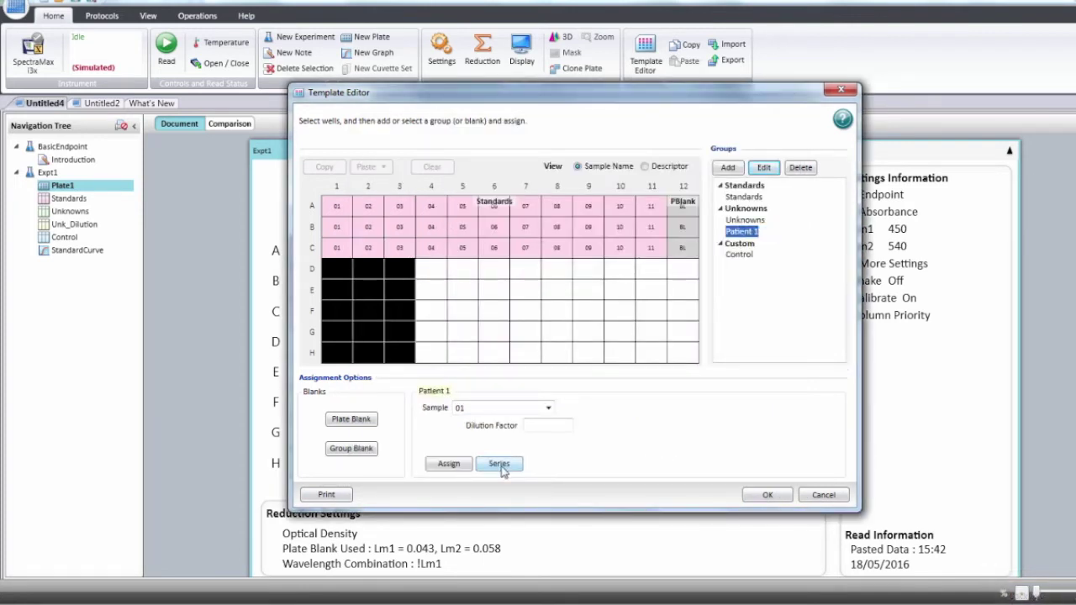
Step: Make Patient 1 a multiplying dilution series (1, 5, 25, 125, 625) and display the dilution factors
left_click(501, 465)
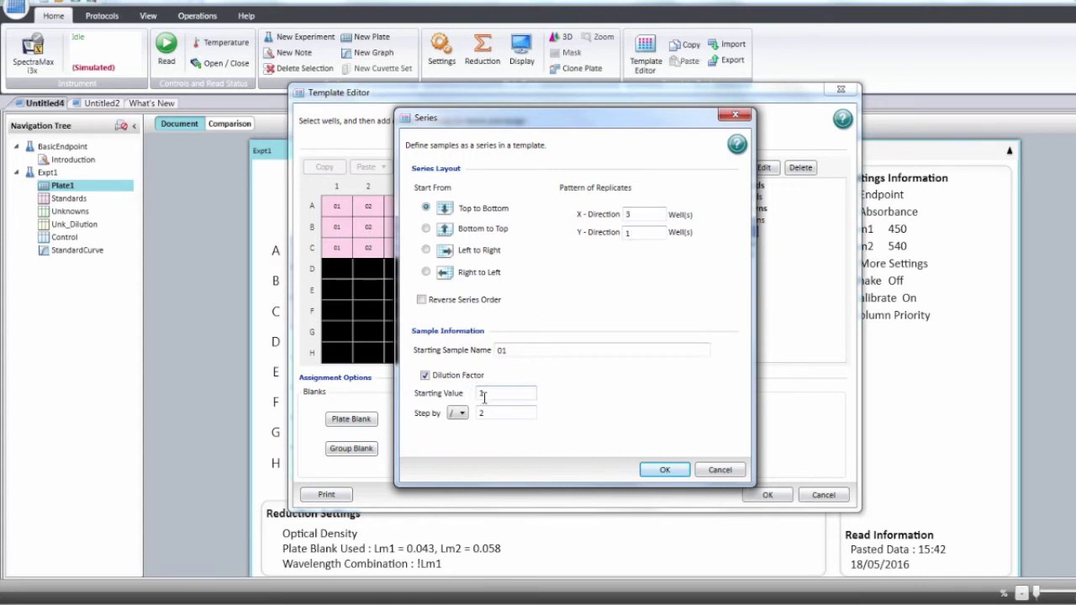
left_click(464, 413)
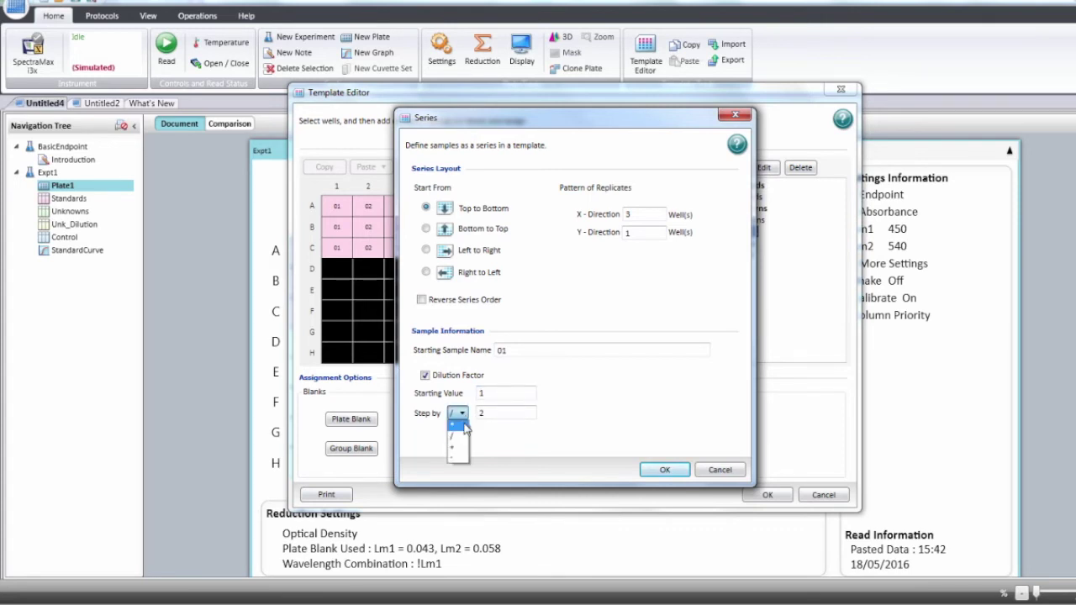
left_click(458, 426)
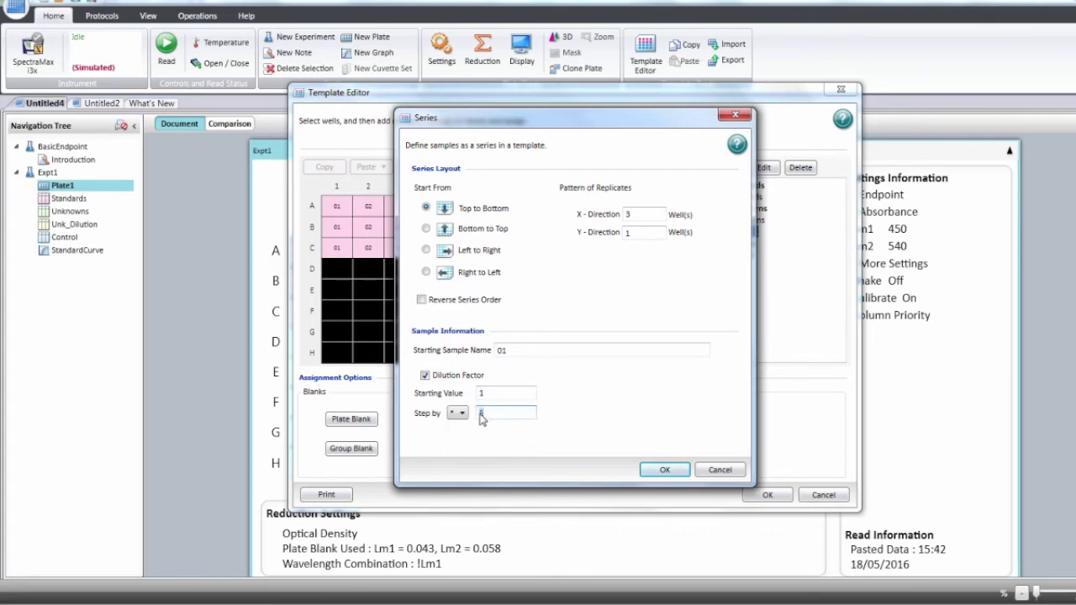
left_click(663, 469)
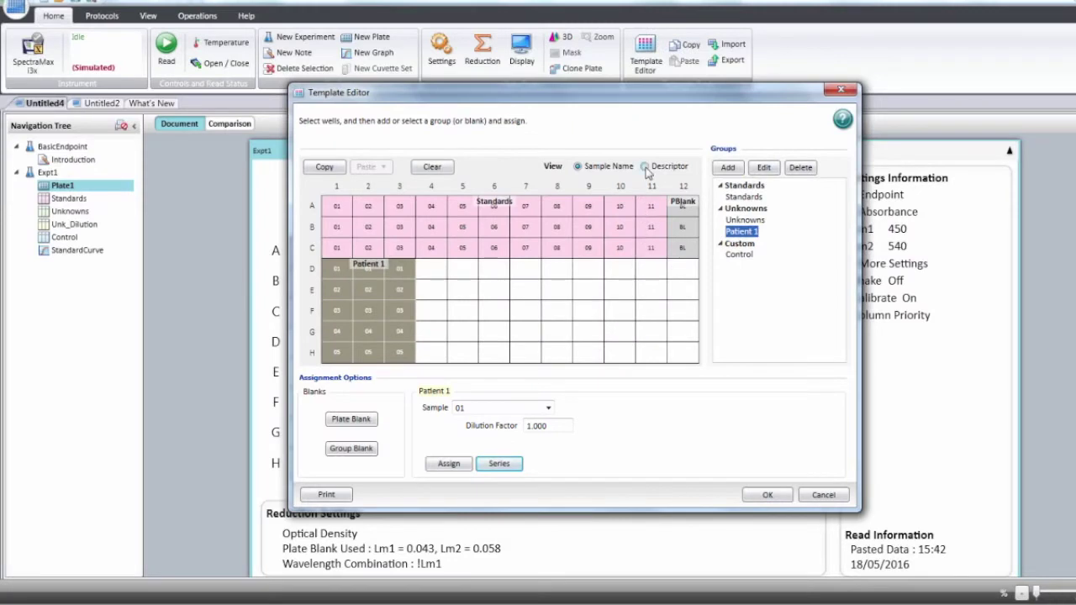
left_click(645, 166)
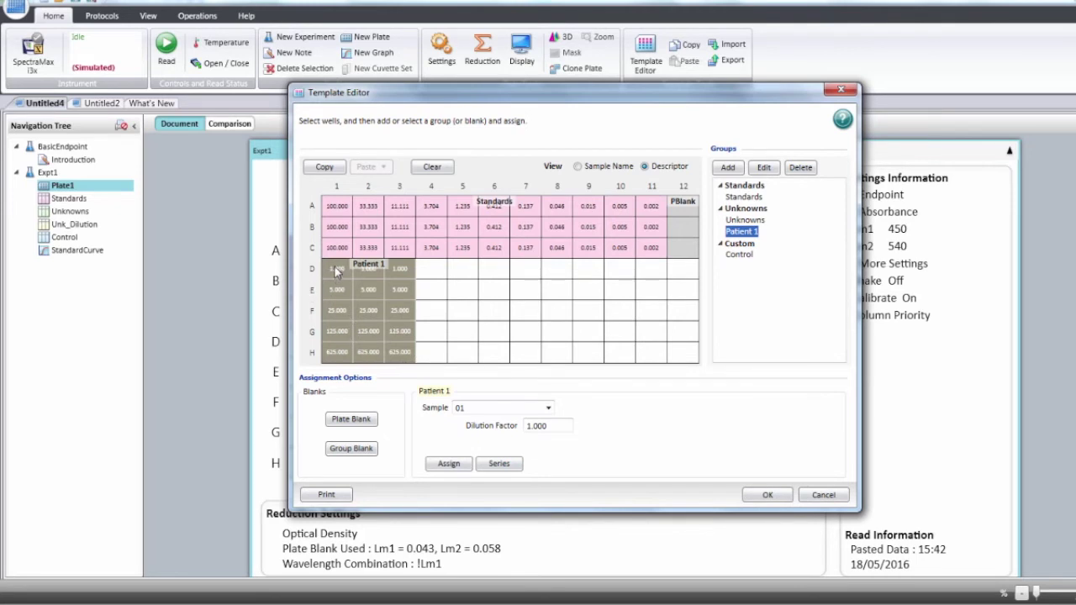
left_click_drag(335, 269, 402, 358)
Step: Copy the Patient 1 wells into D4–H6 as a new group named Patient 2
left_click(324, 167)
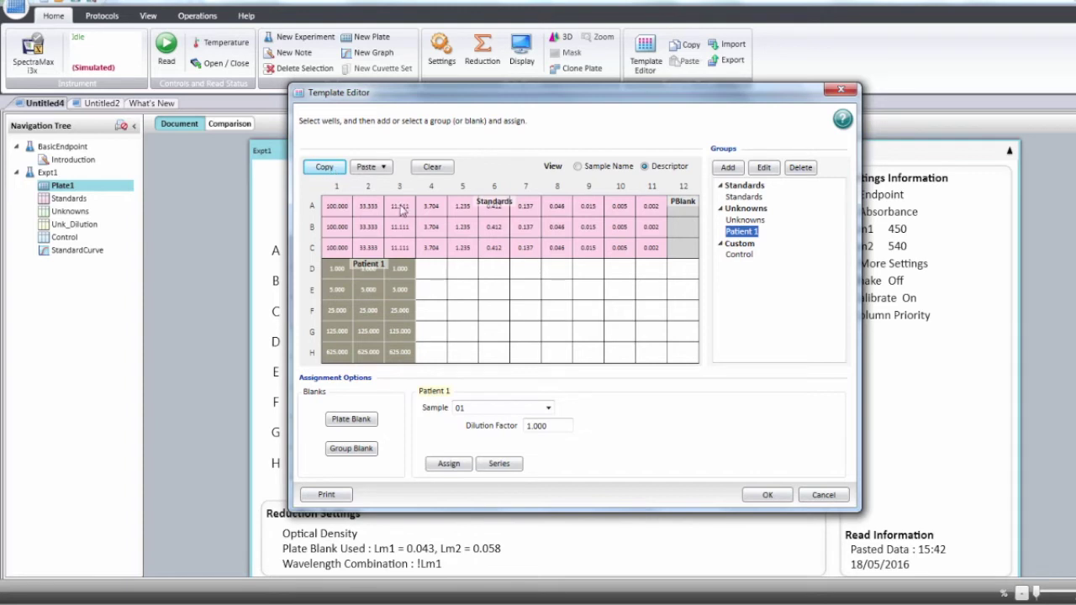
left_click(430, 275)
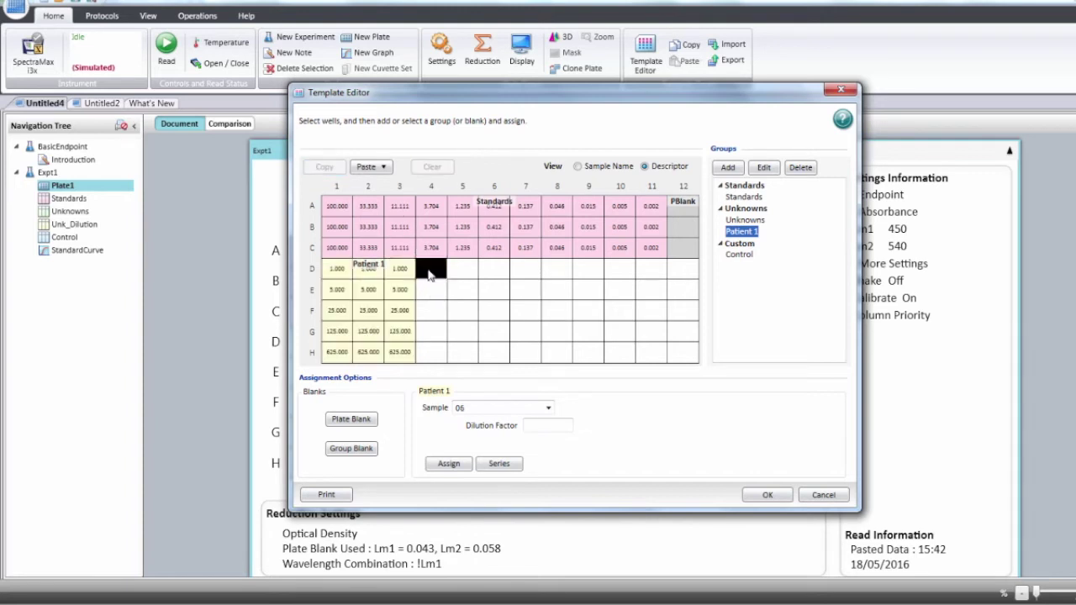
left_click(385, 169)
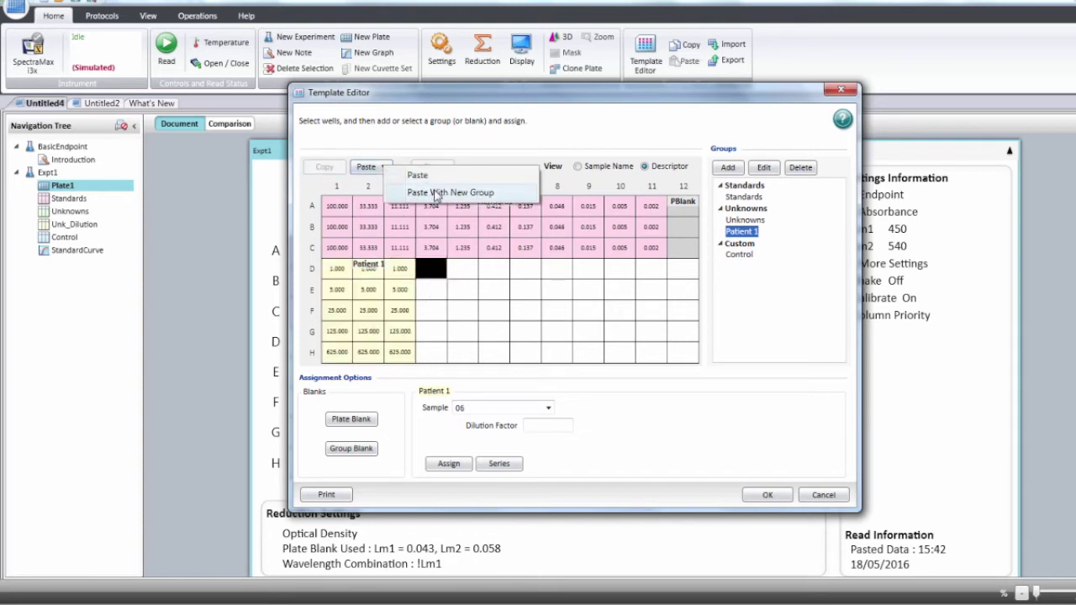
left_click(436, 193)
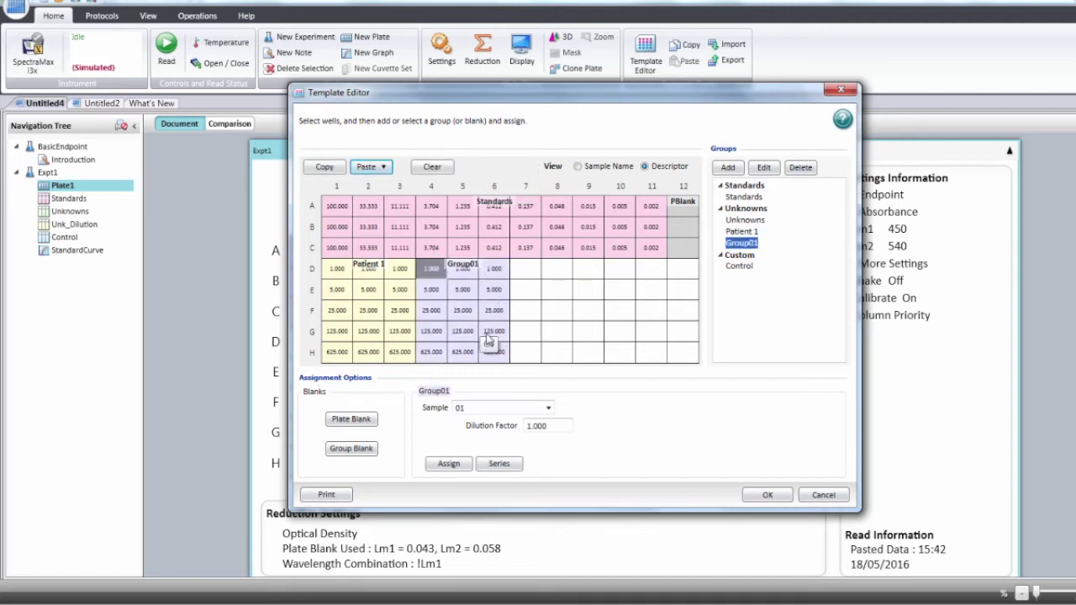
left_click(764, 168)
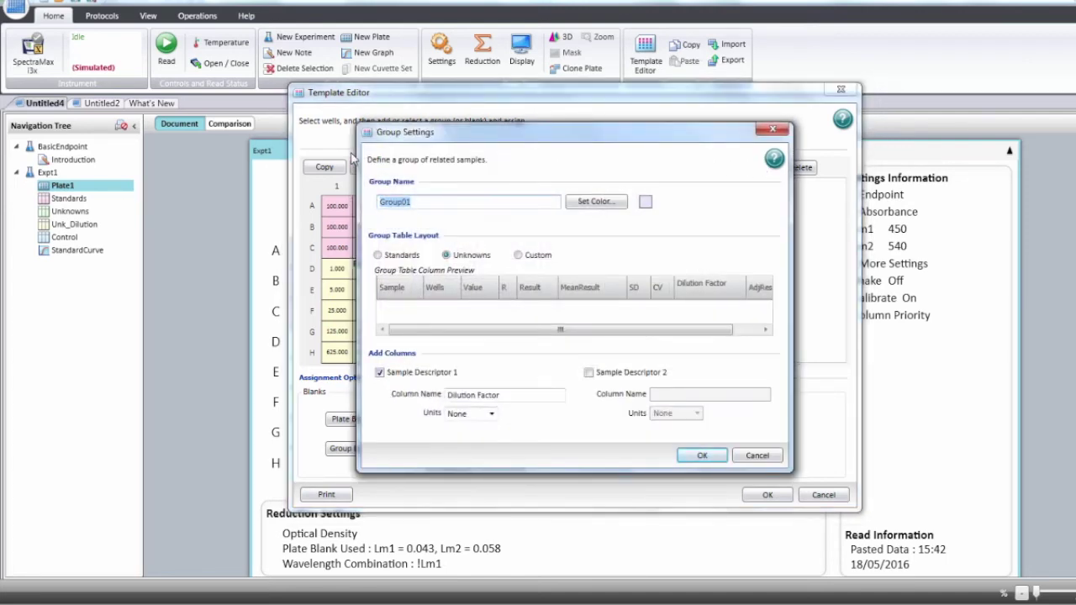
type("Patient 2")
left_click(690, 458)
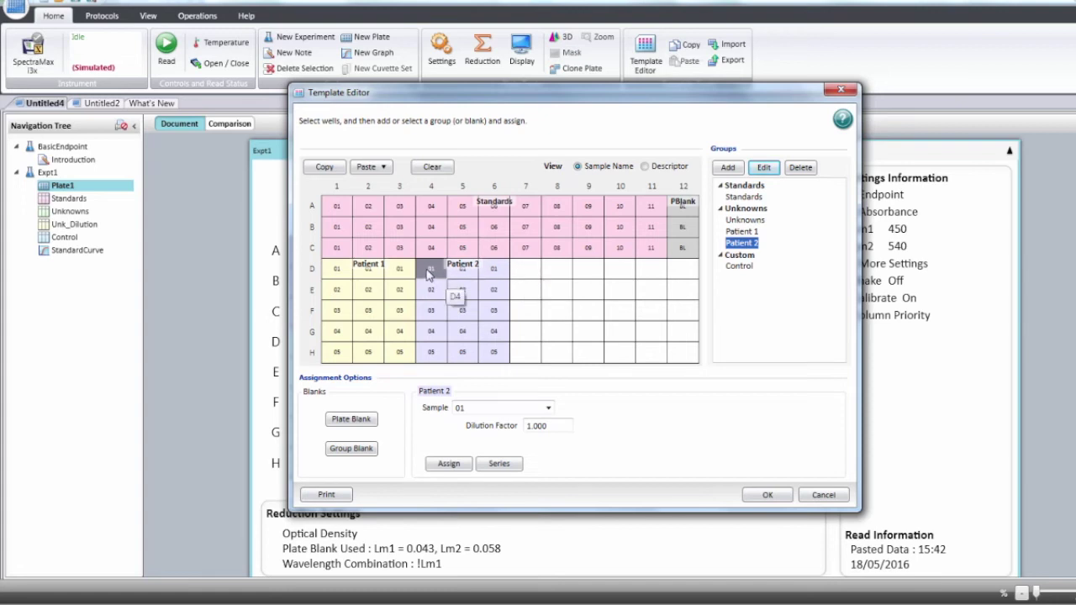
Step: Copy wells D4–D6 into D7–D9 as a new group named Patient 3
left_click_drag(427, 275, 492, 278)
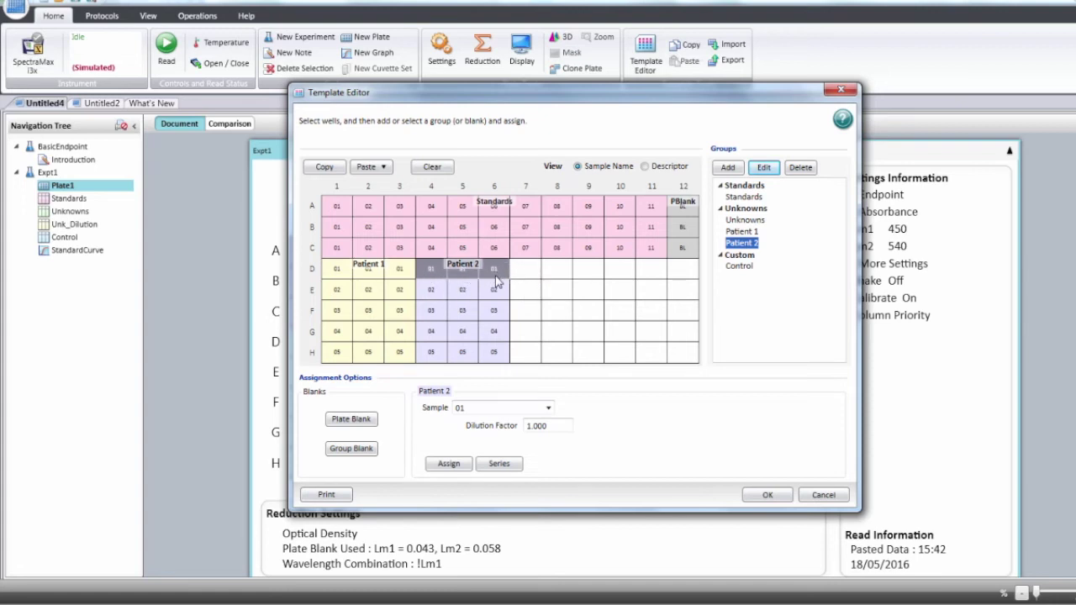
left_click(325, 166)
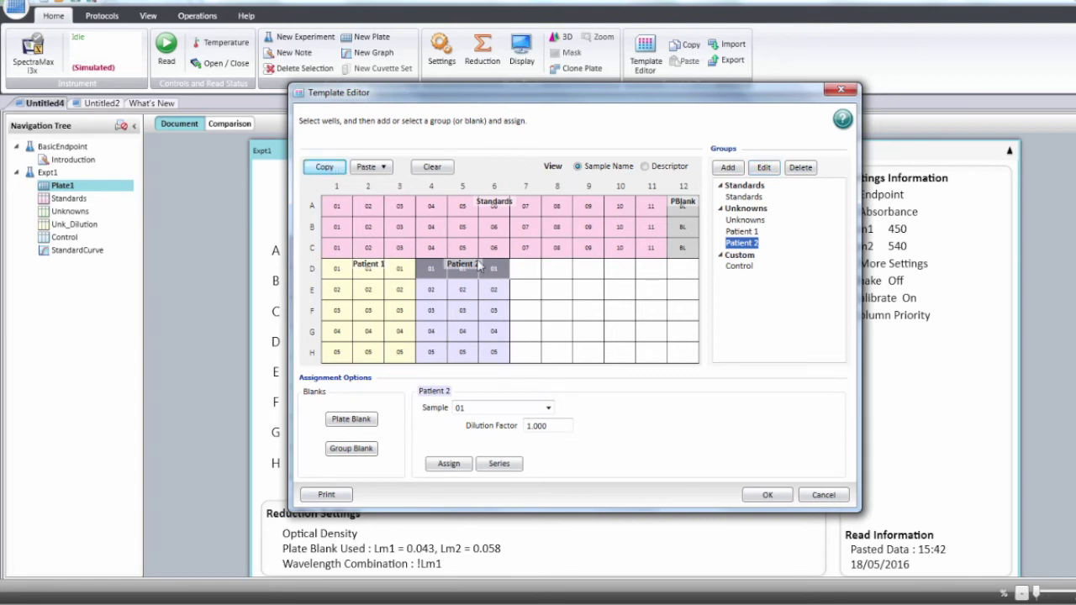
left_click(522, 273)
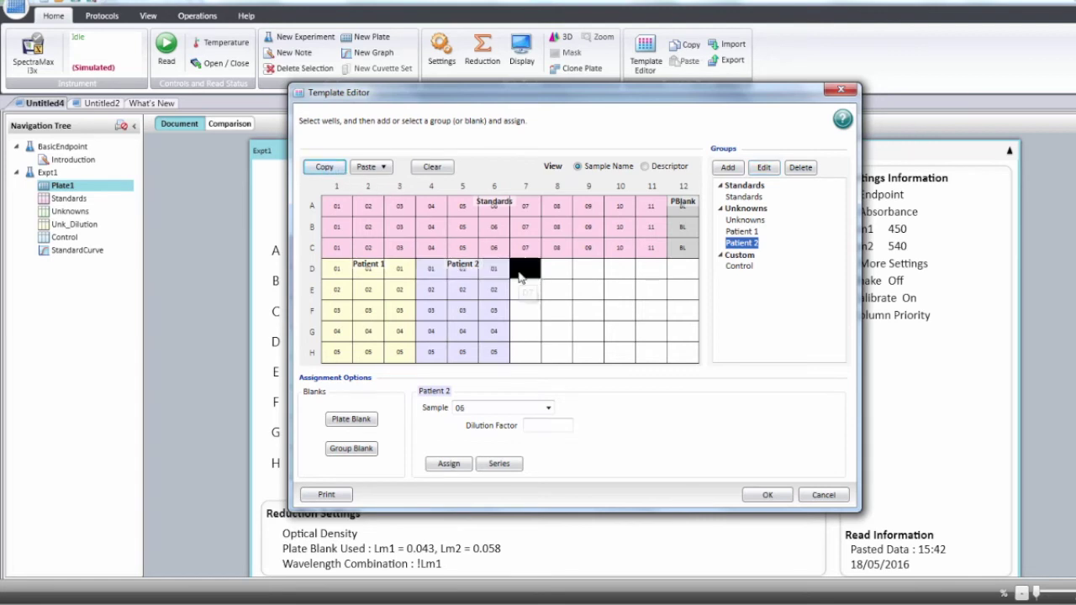
left_click(383, 168)
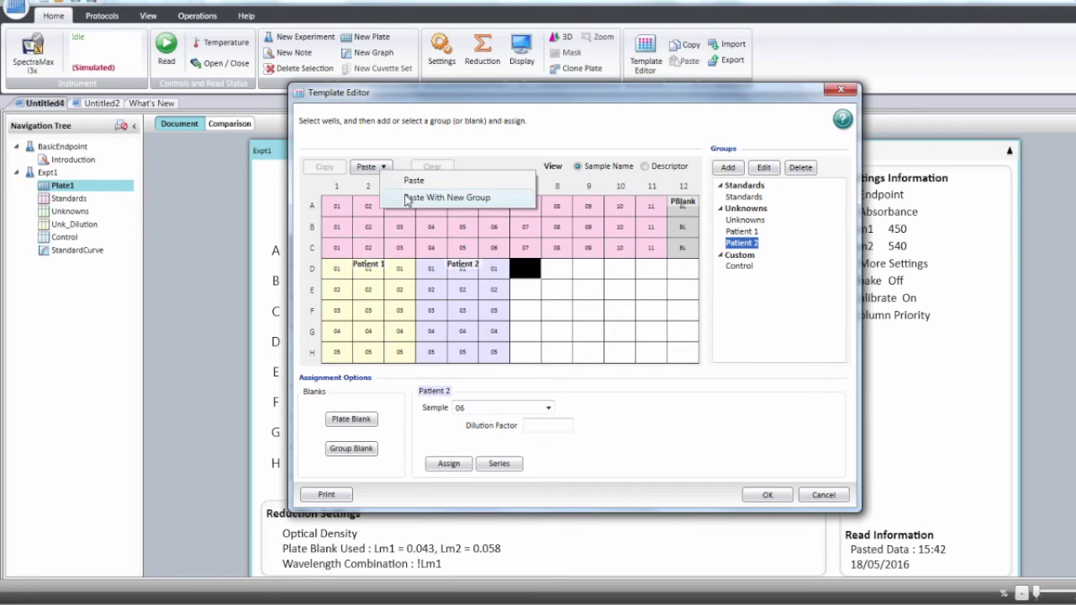
left_click(407, 198)
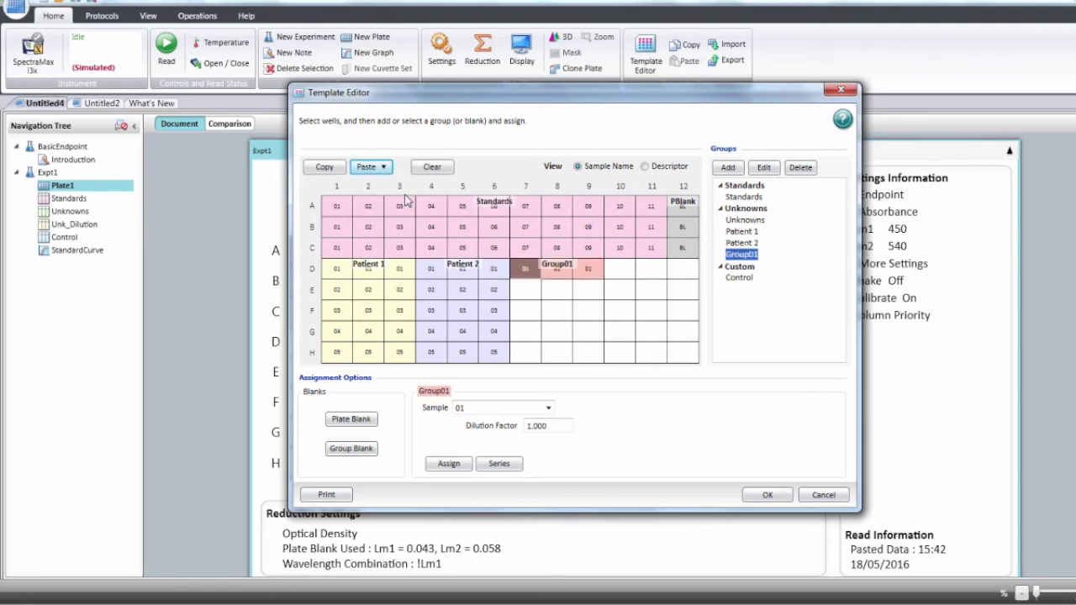
left_click(764, 169)
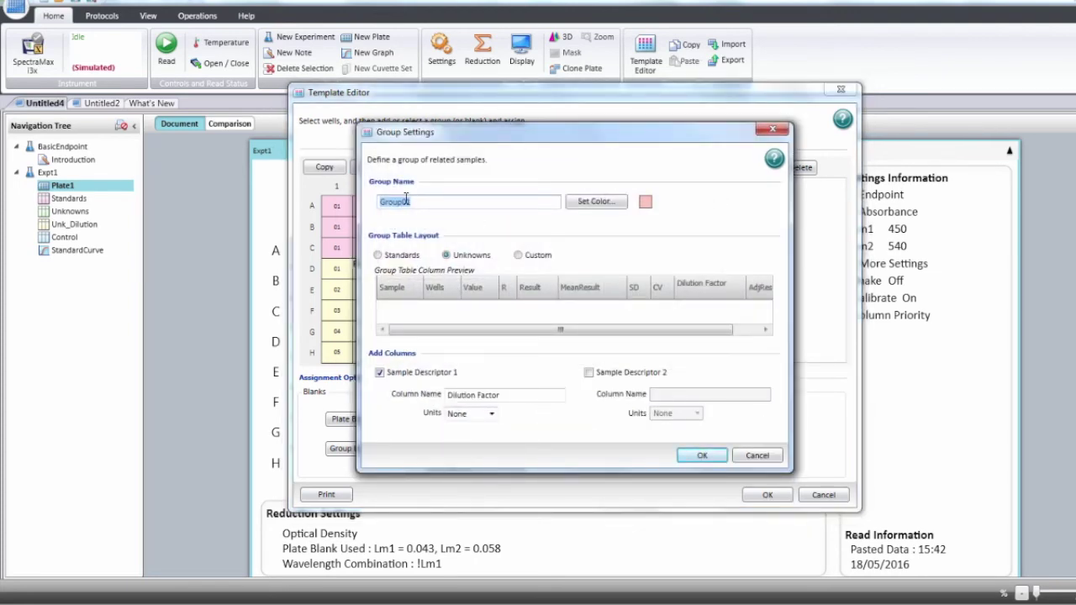
type("Patient 3")
left_click(701, 455)
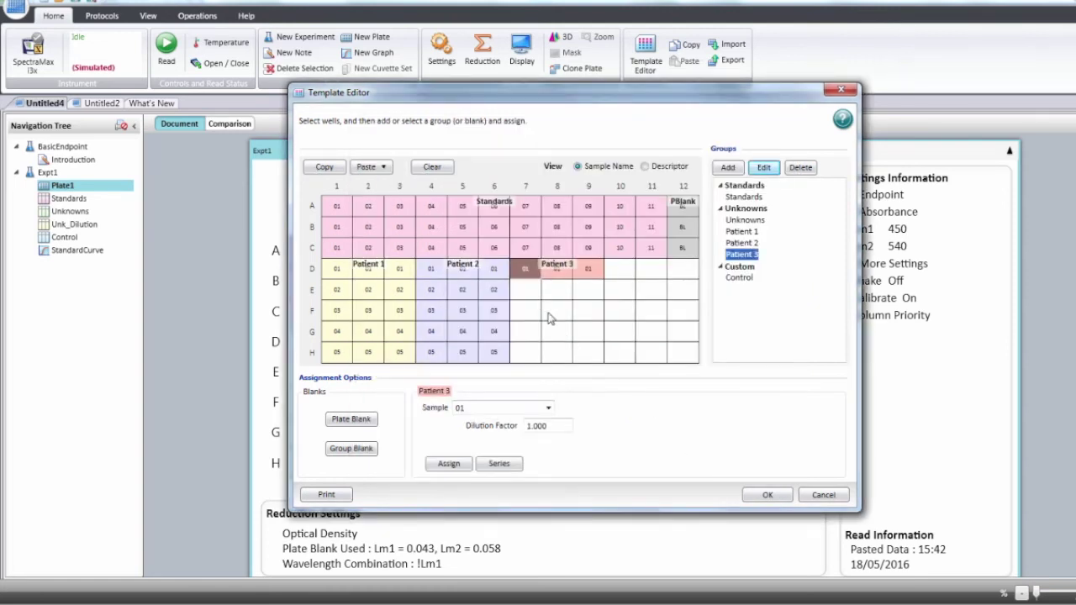
Step: Add Patient 3 sample 02 at dilution 3 (E7–E9) and 03 at dilution 10 (F7–F9), then apply the template
left_click(525, 292)
left_click_drag(525, 292, 591, 292)
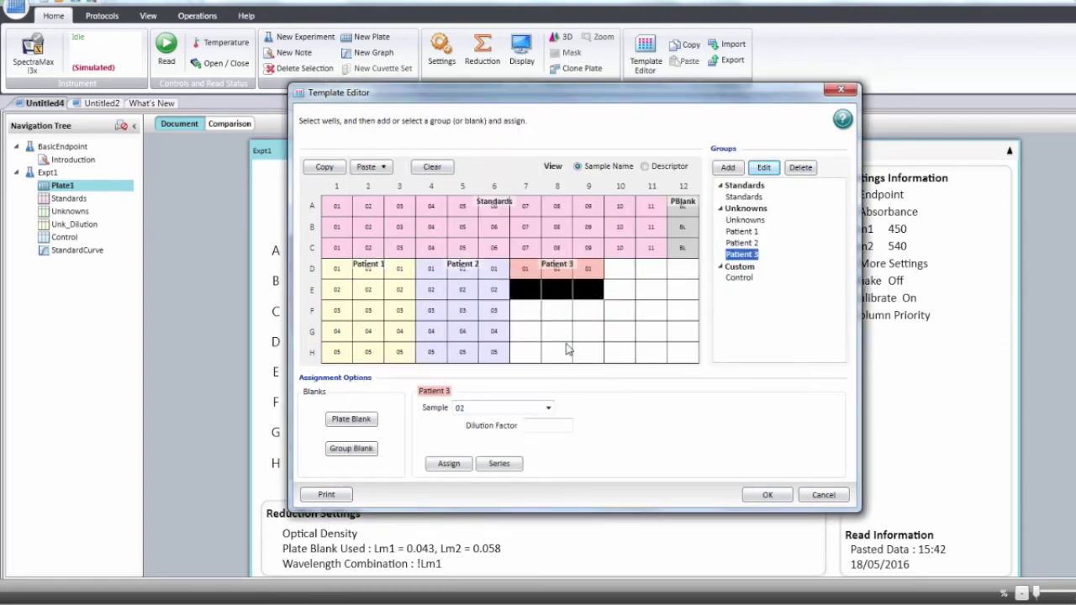
left_click(542, 424)
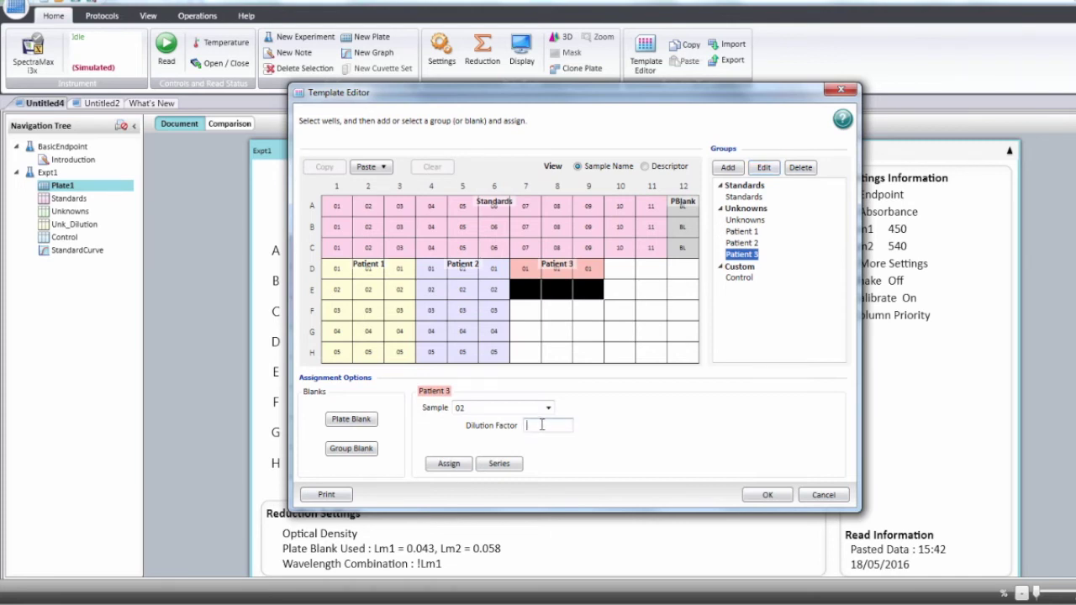
type("3")
left_click(455, 467)
left_click_drag(530, 317, 591, 312)
left_click(532, 425)
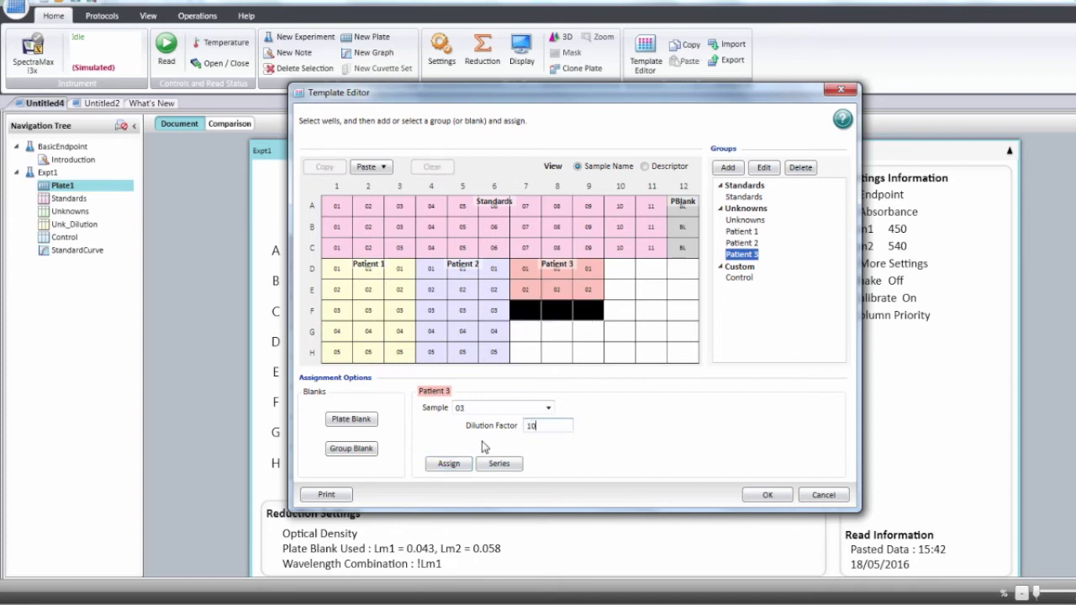
left_click(452, 467)
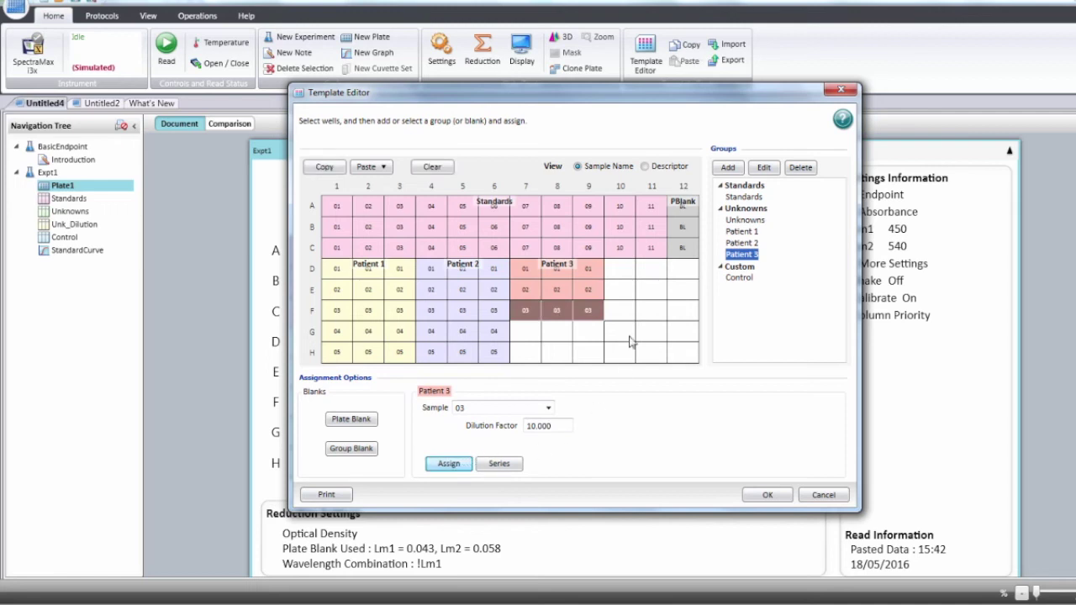
left_click(645, 167)
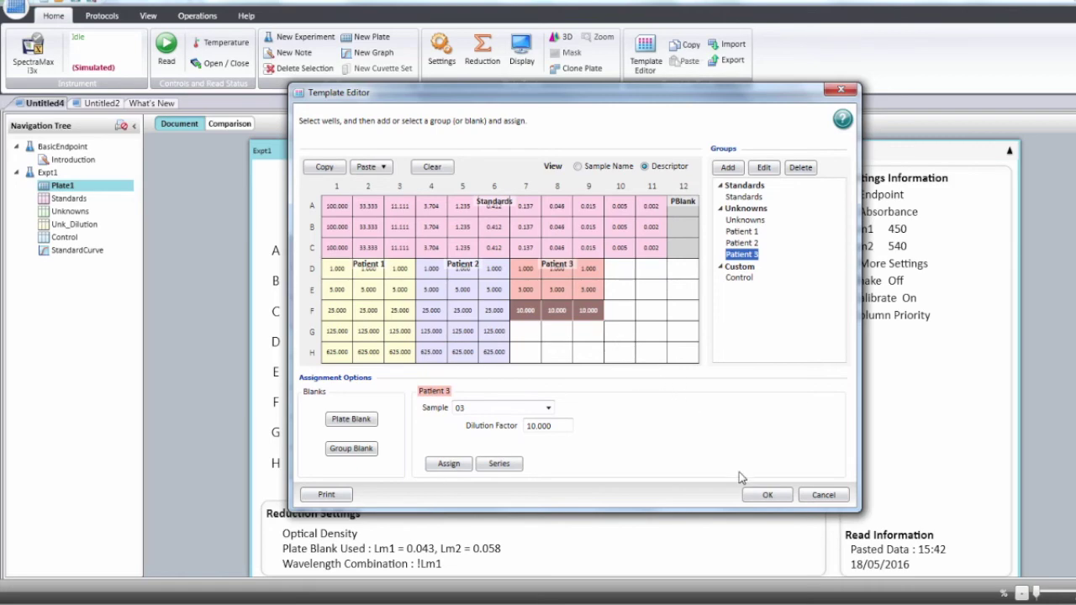
left_click(765, 497)
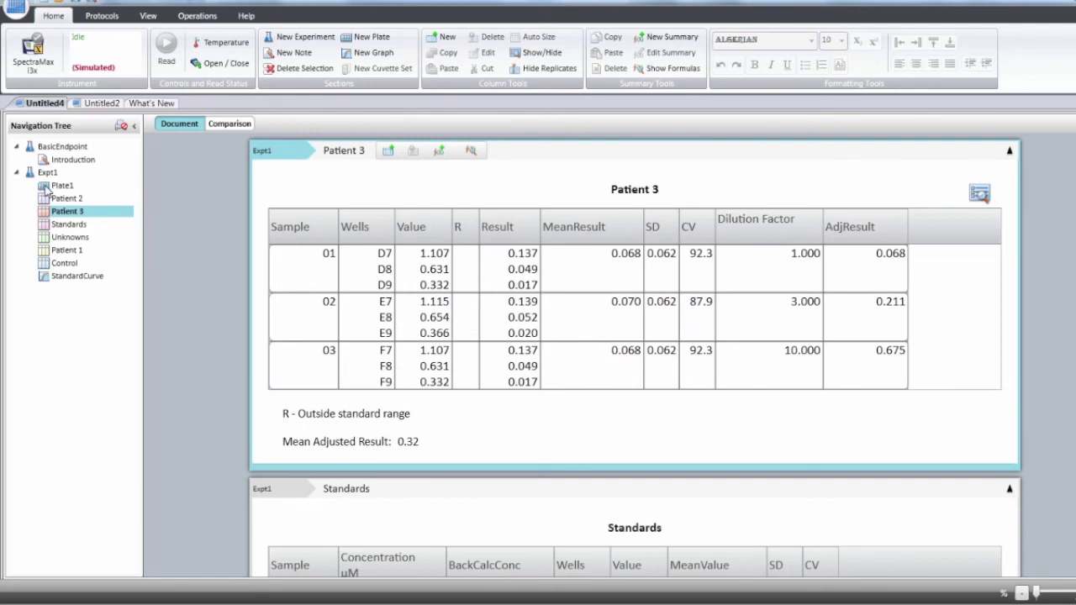
Step: Review the Plate1 readings, the Standards table, and Patient 1 results (mean adjusted 4107.39)
left_click(48, 191)
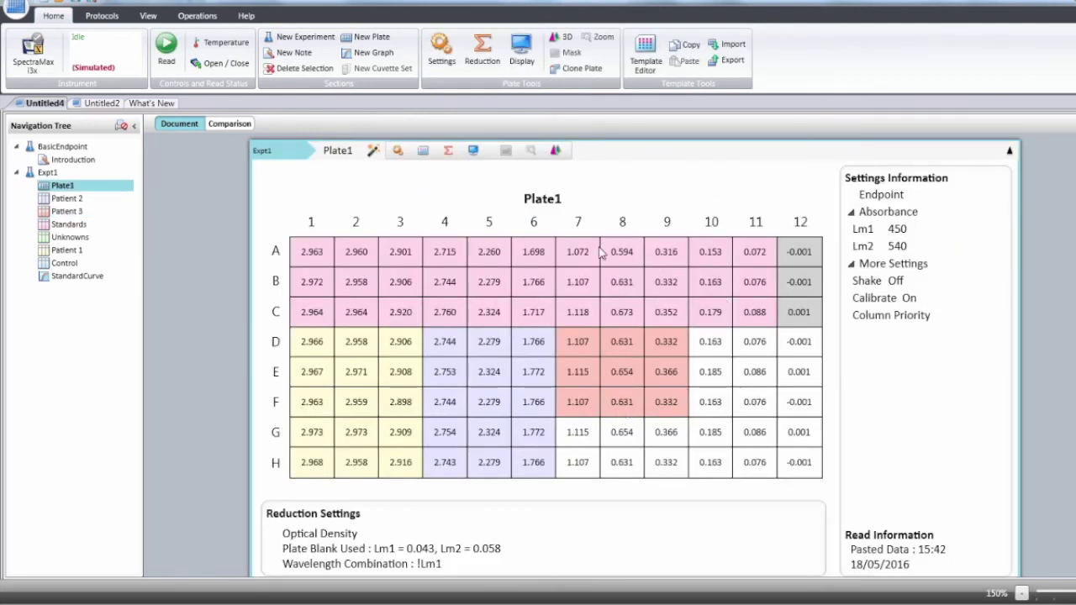
mouse_move(321, 379)
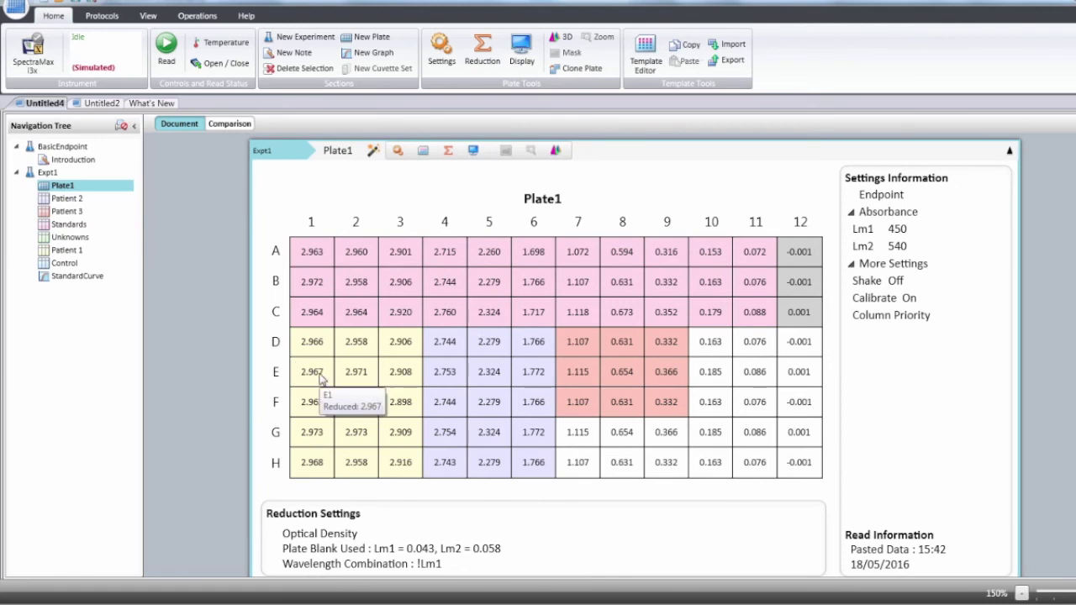
left_click(59, 225)
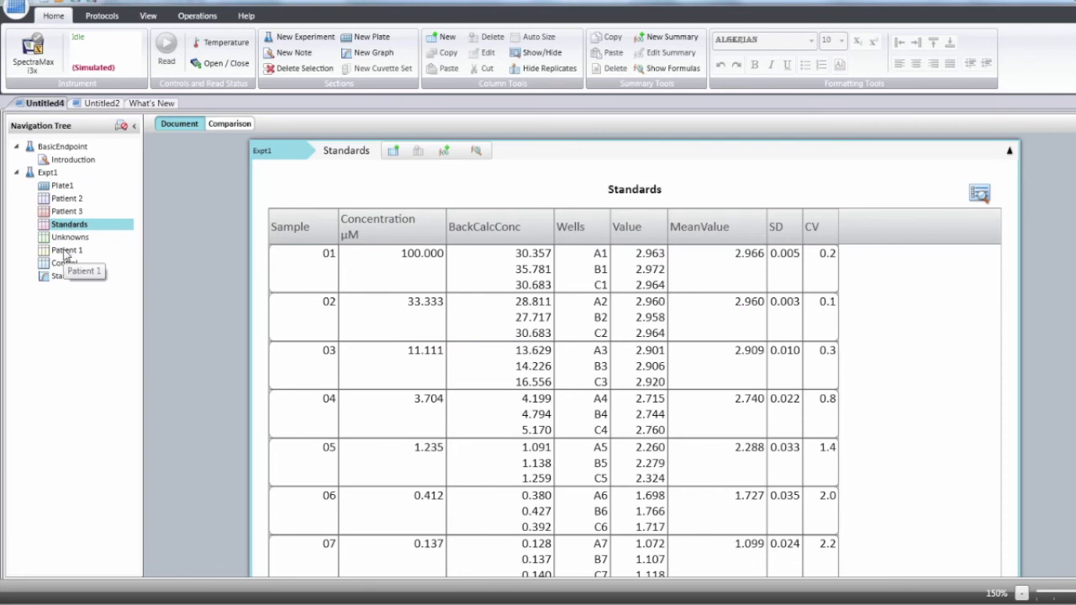
left_click(66, 251)
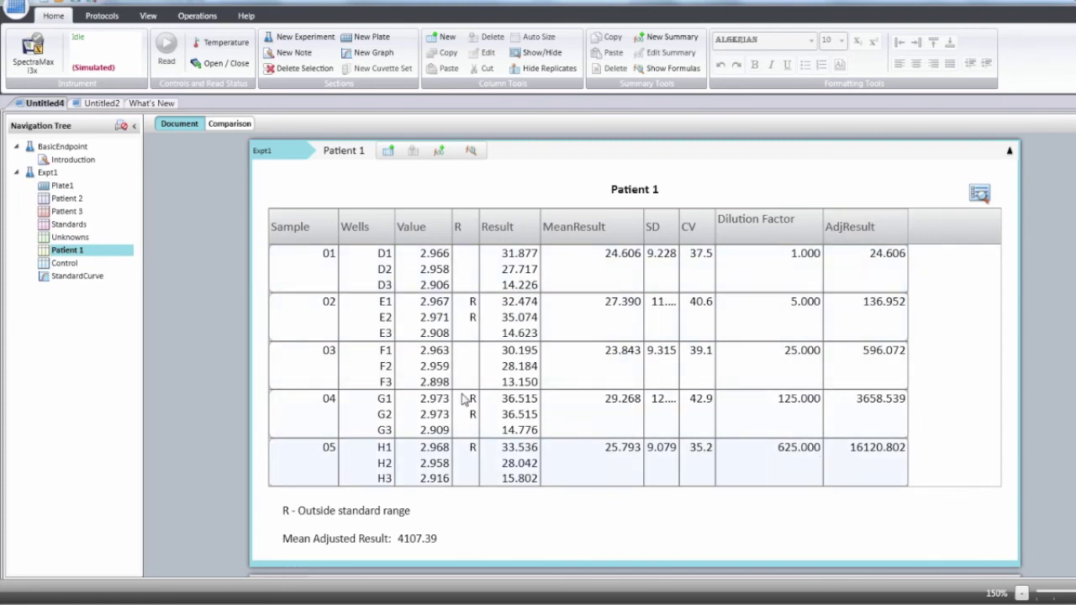
Step: Show the StandardCurve graph with its 4-Parameter fit and list the available curve fit models
left_click(76, 277)
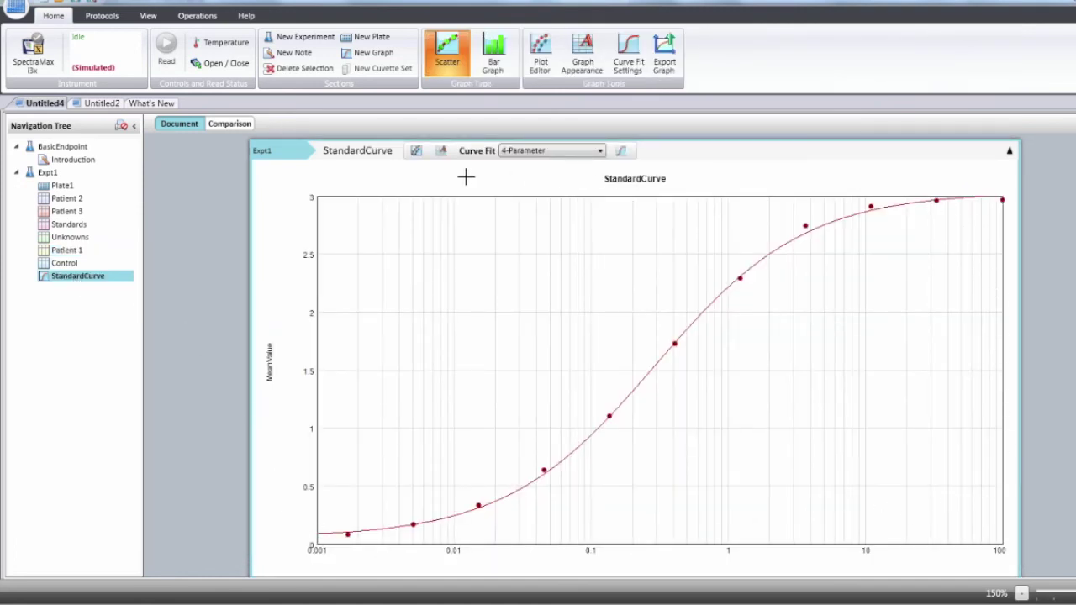
left_click(600, 152)
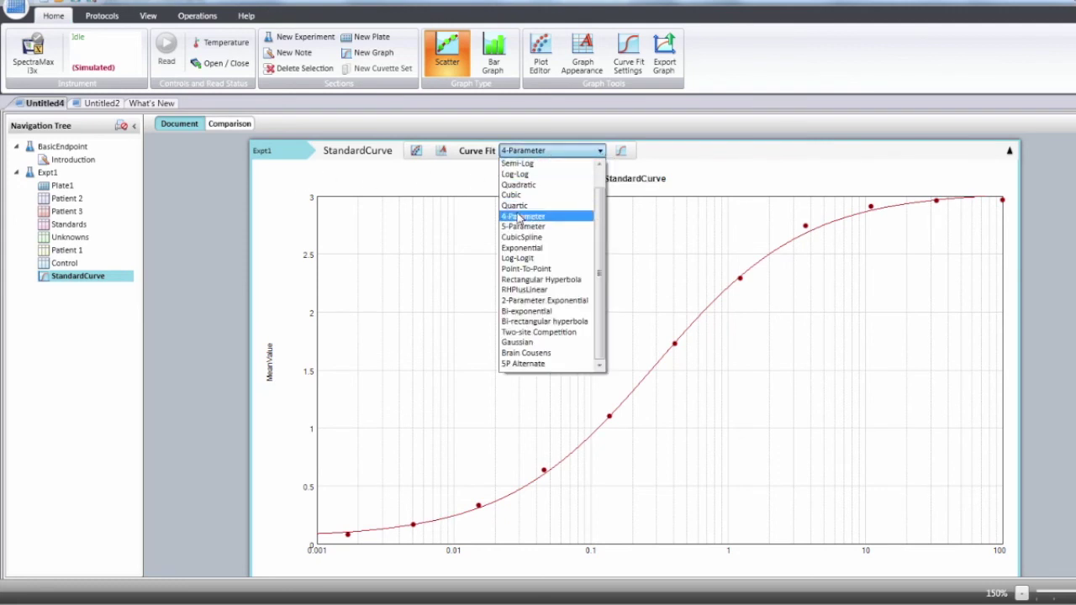